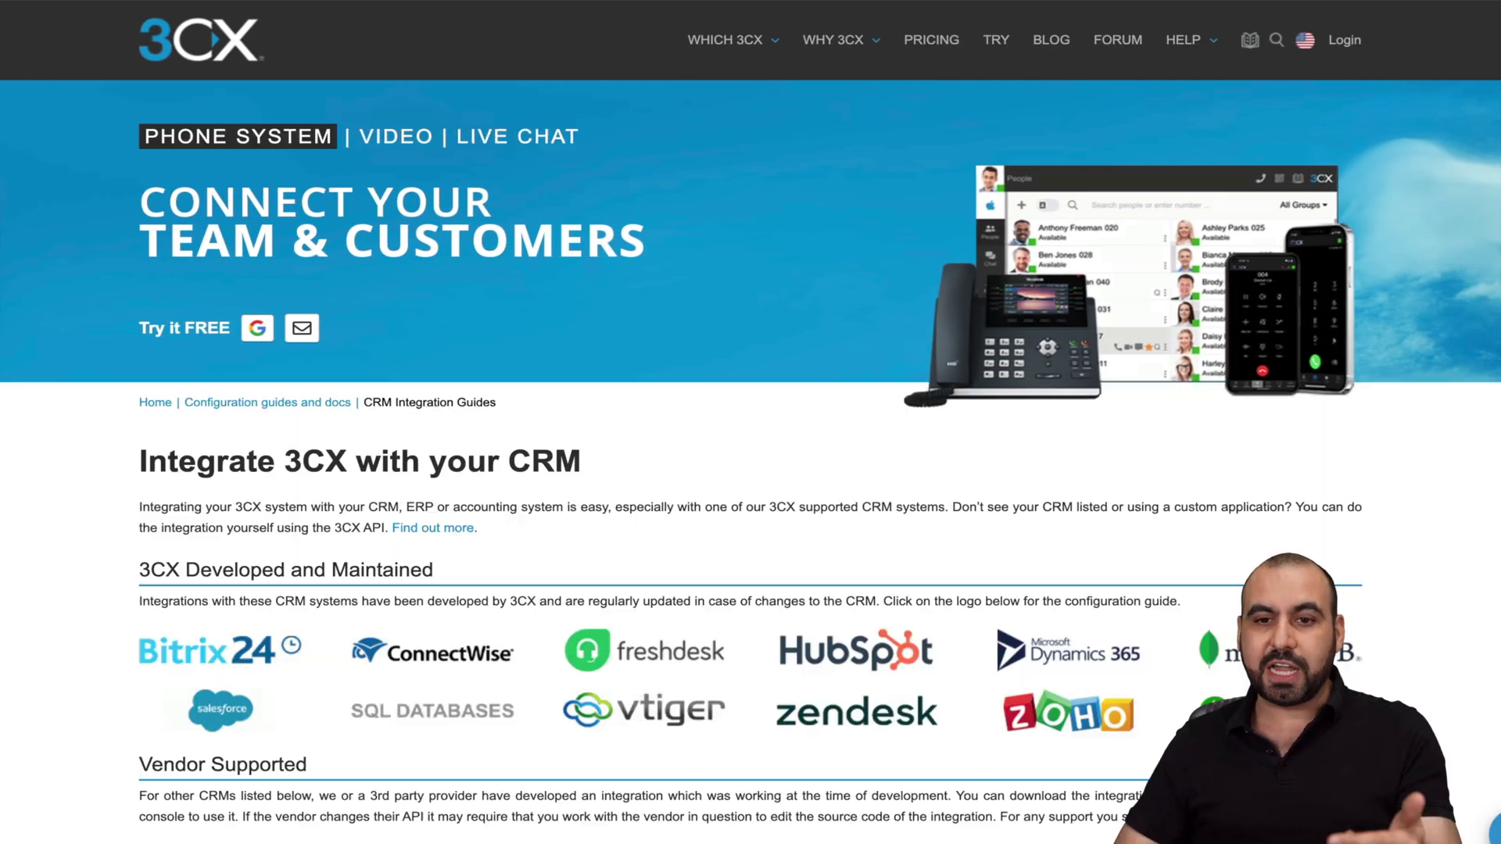
# Scroll down the CRM Integration Guides page to review the supported CRMs
pyautogui.scroll(-3, 869, 523)
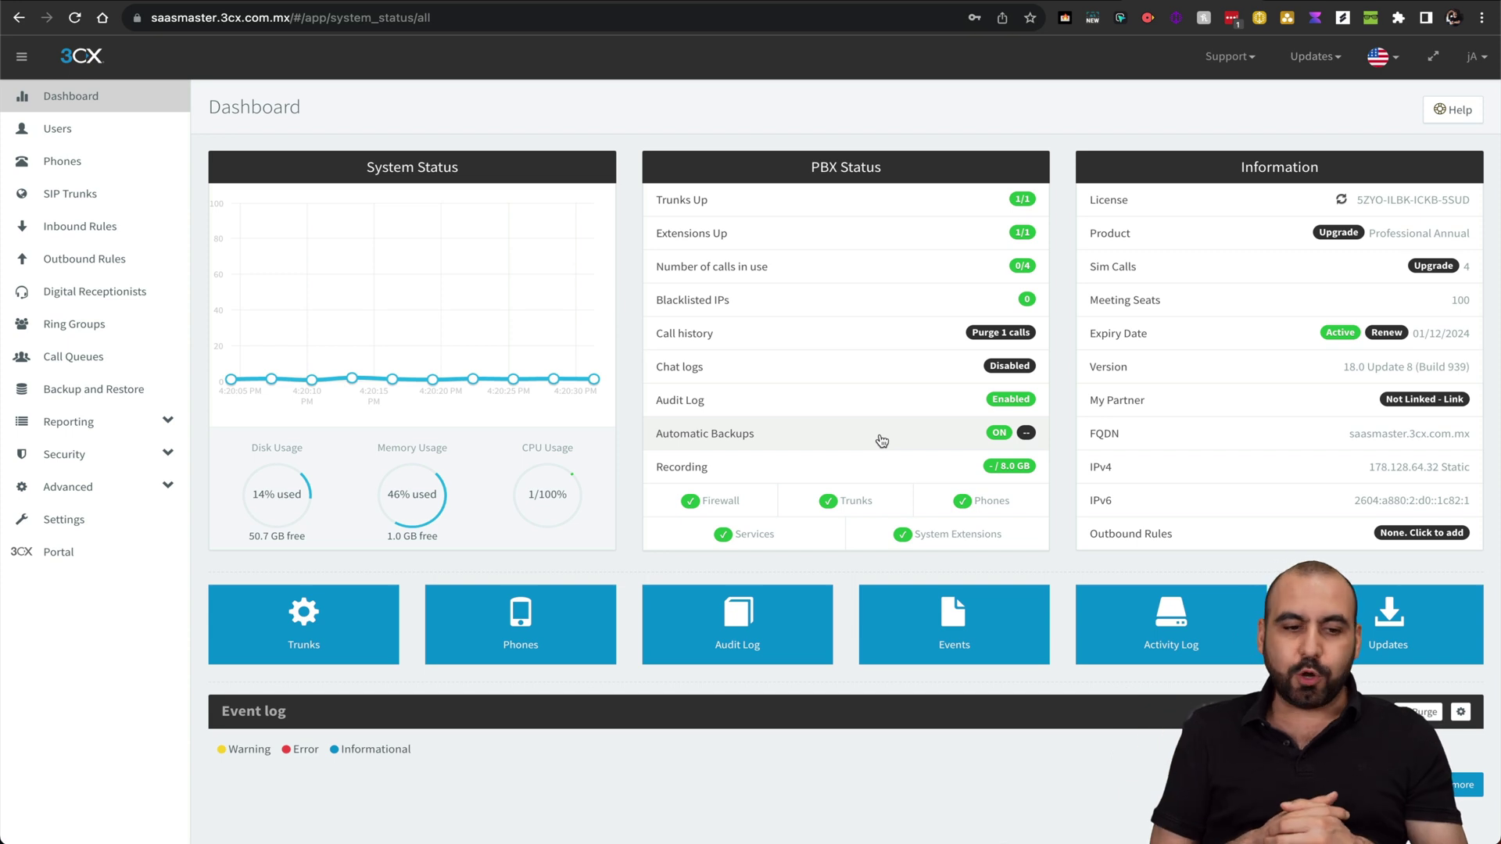
# Select Zendesk as the CRM solution in Settings > CRM
pyautogui.click(138, 527)
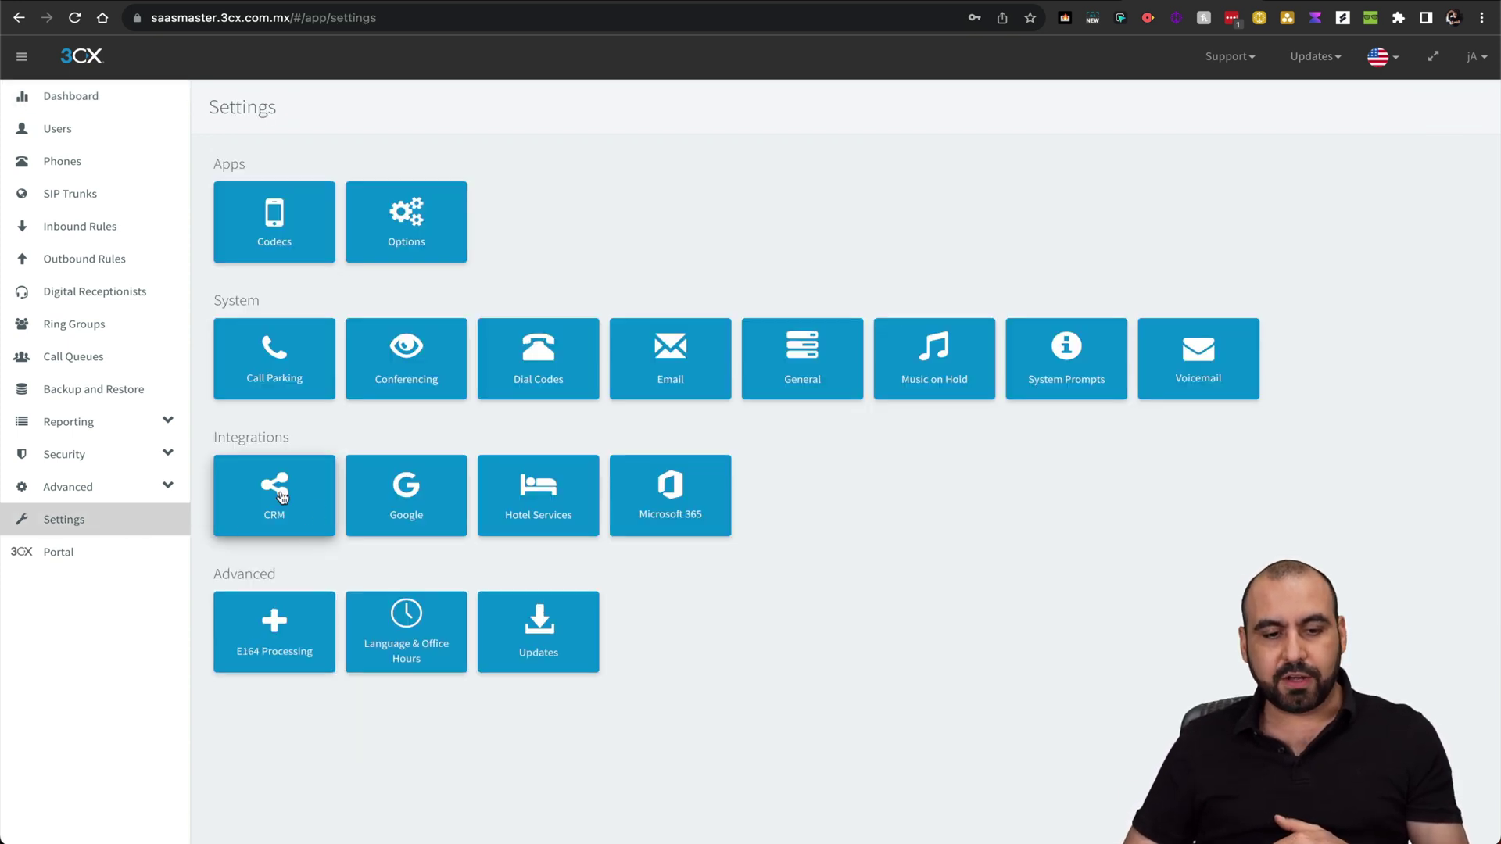
pyautogui.click(280, 492)
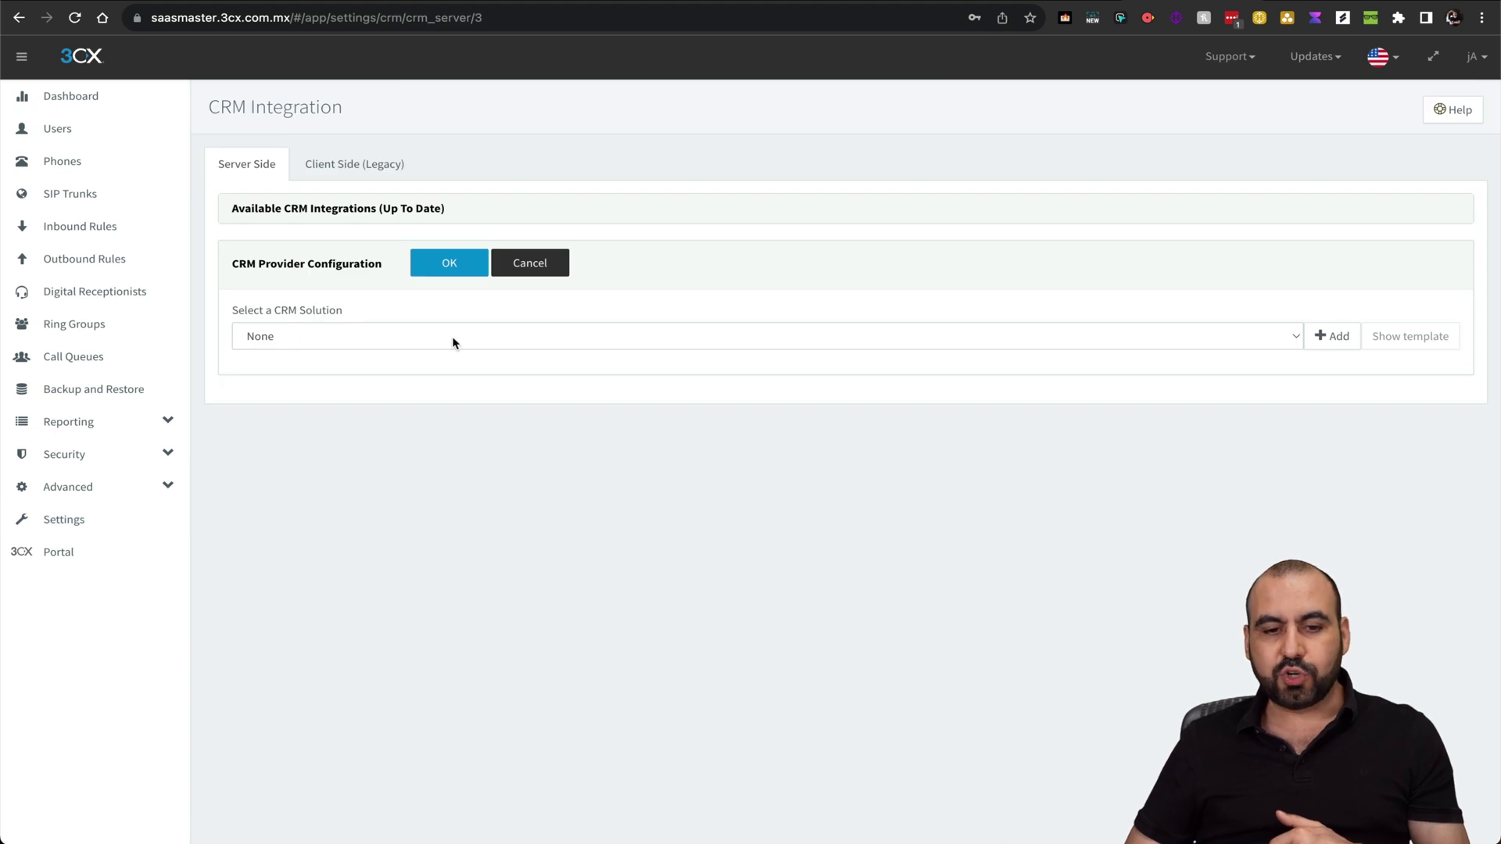
pyautogui.click(473, 341)
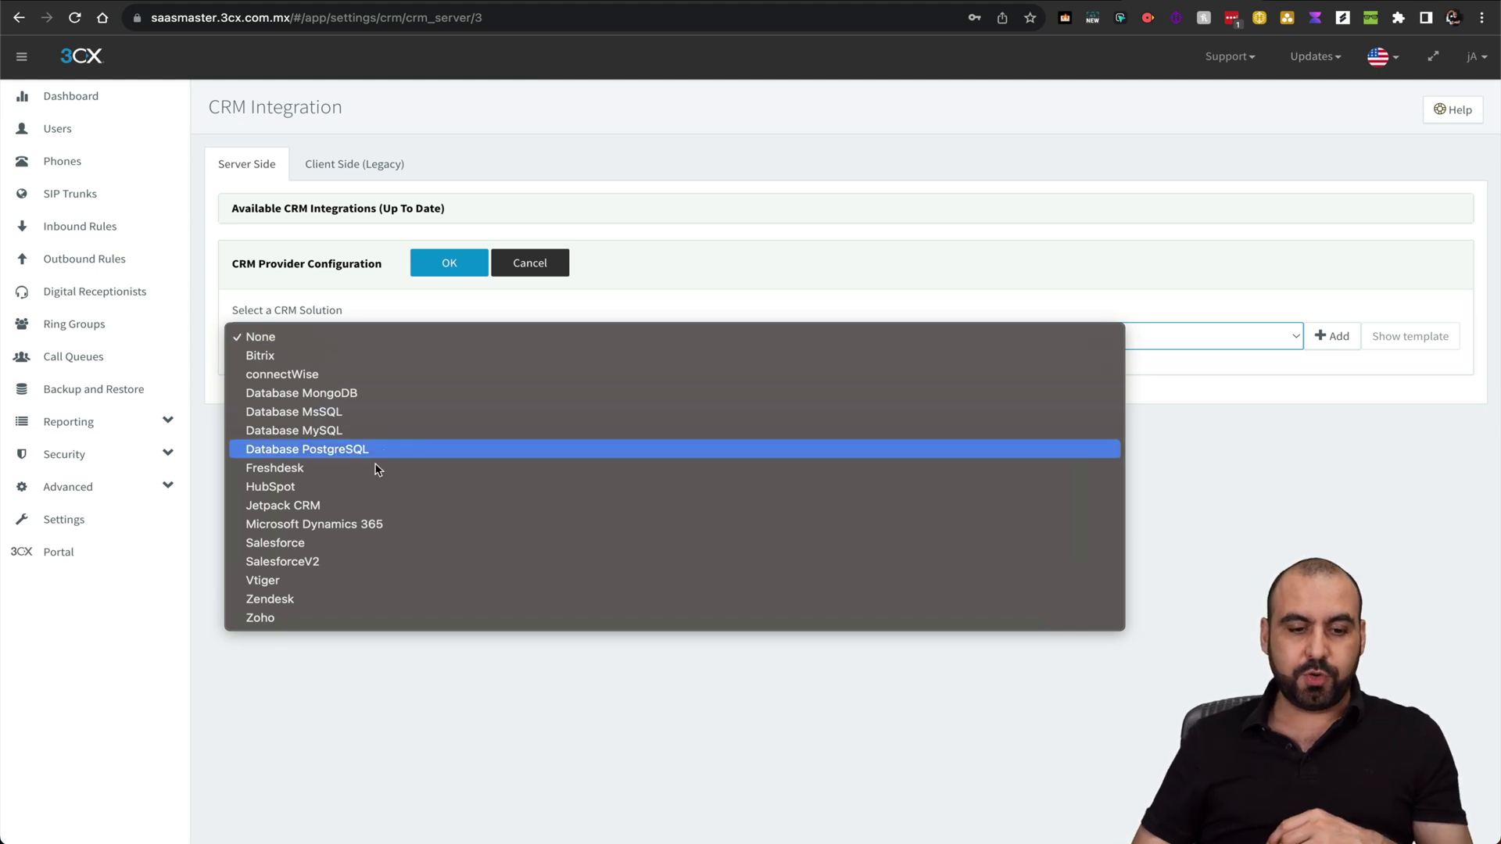
pyautogui.click(304, 600)
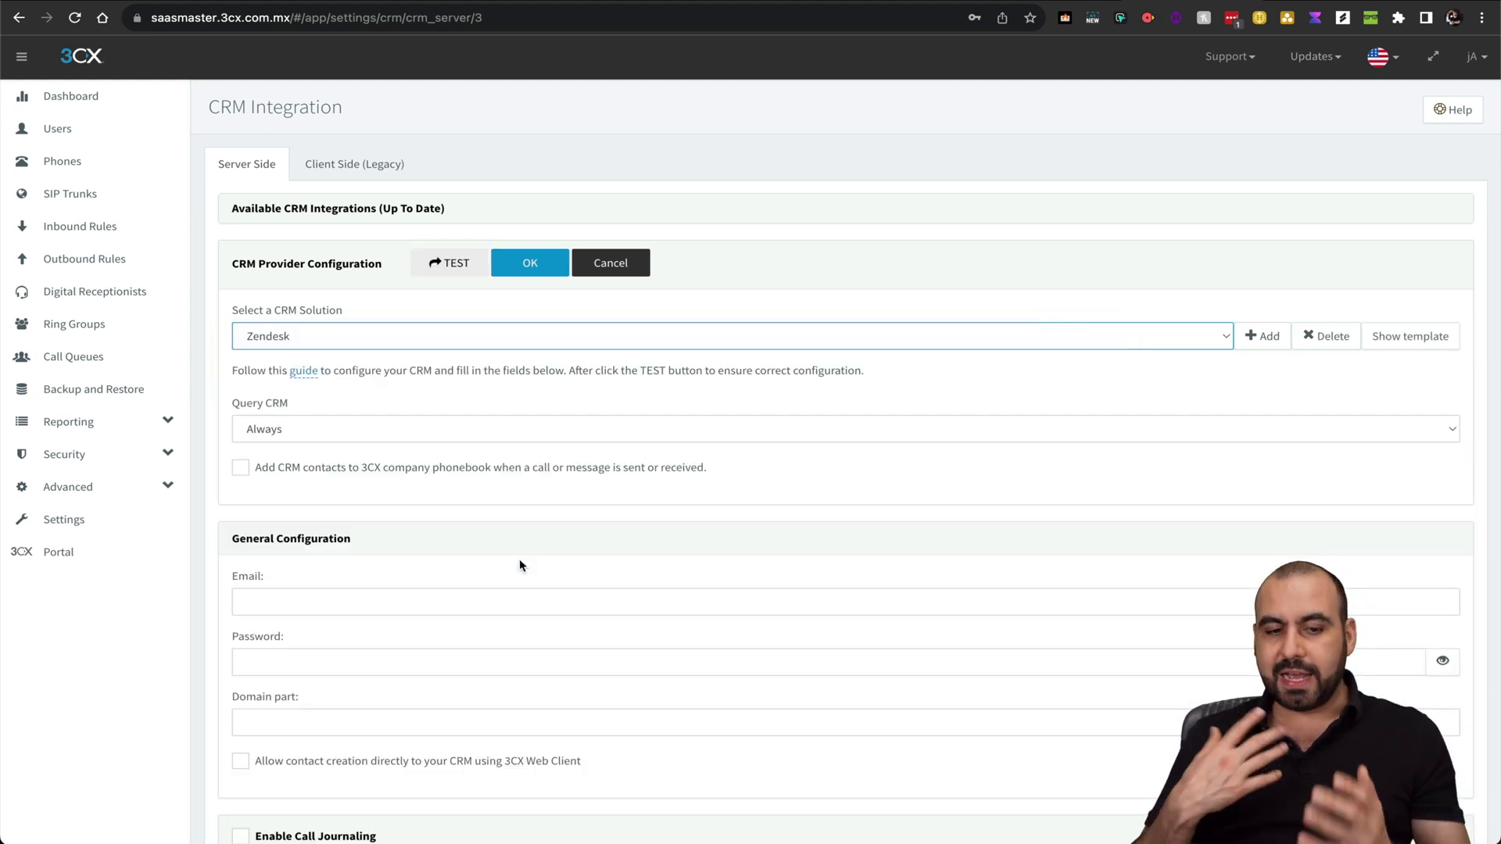
# Fill in the Zendesk account email and password in the CRM settings
pyautogui.scroll(-5, 519, 560)
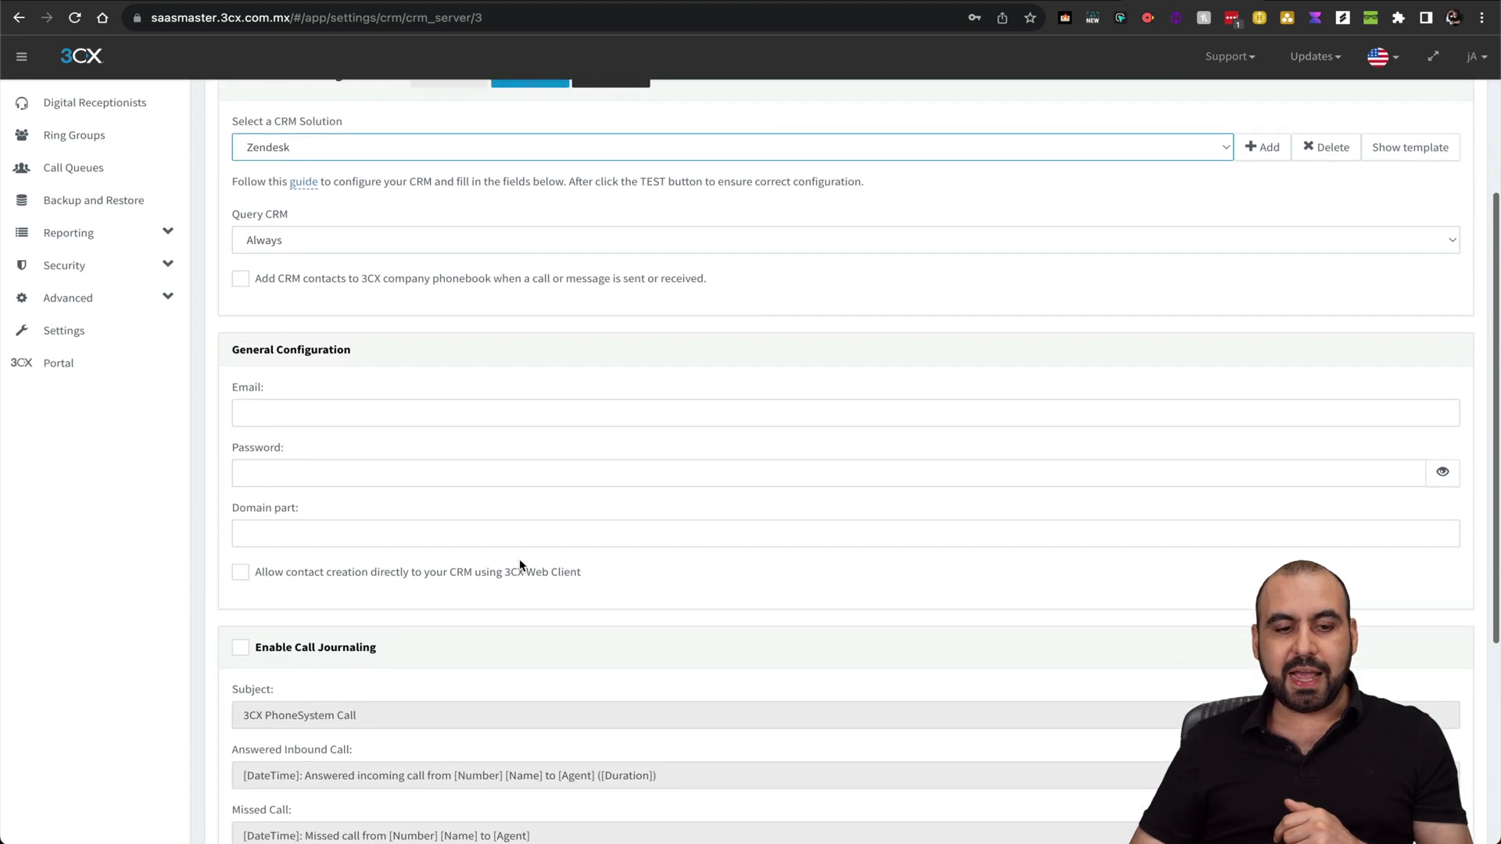
pyautogui.click(281, 415)
pyautogui.hotkey('ctrl', 'v')
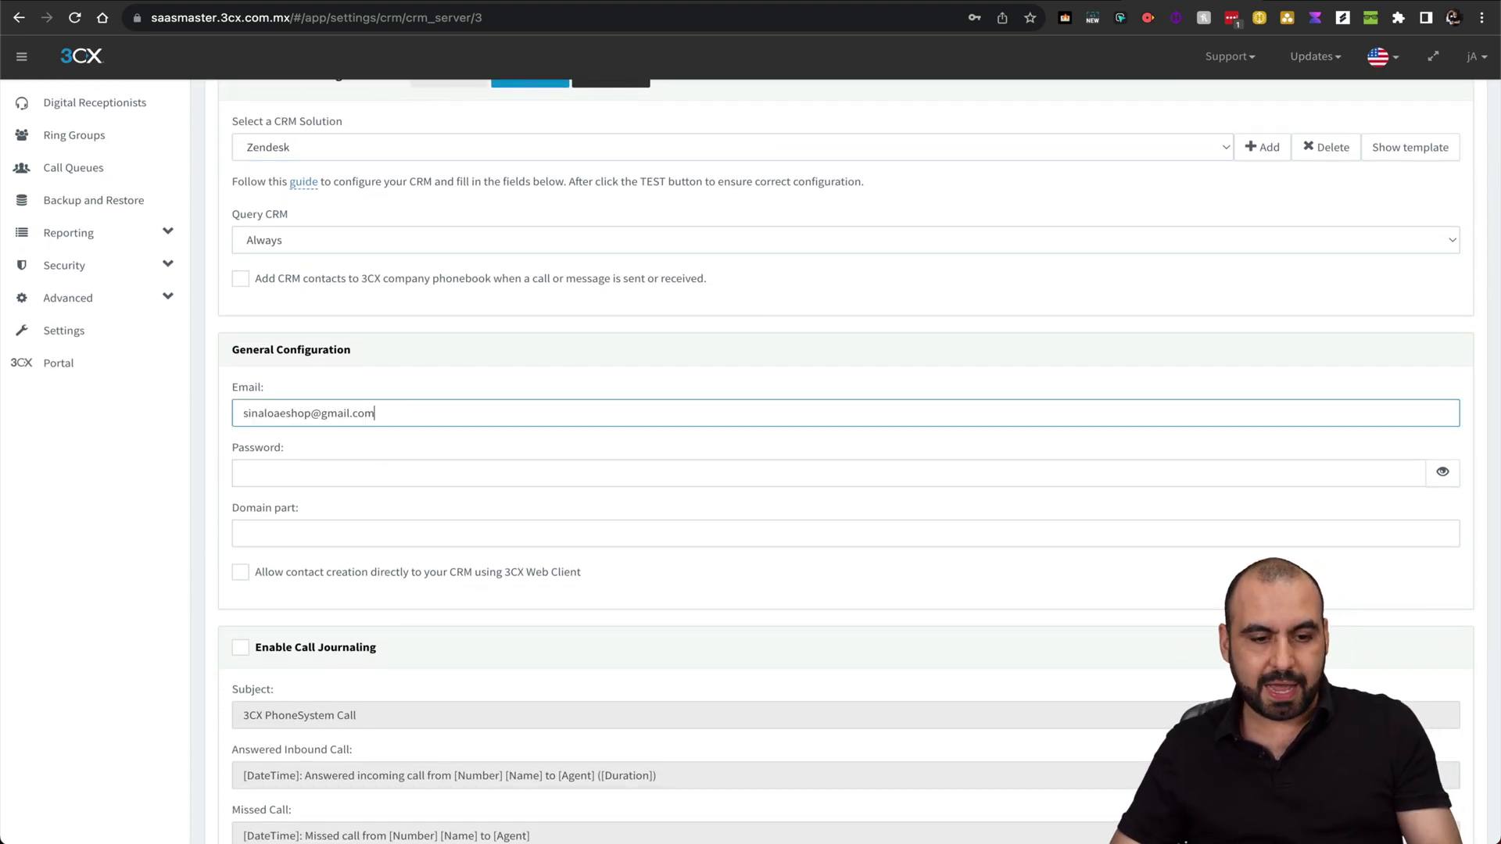
pyautogui.write('2')
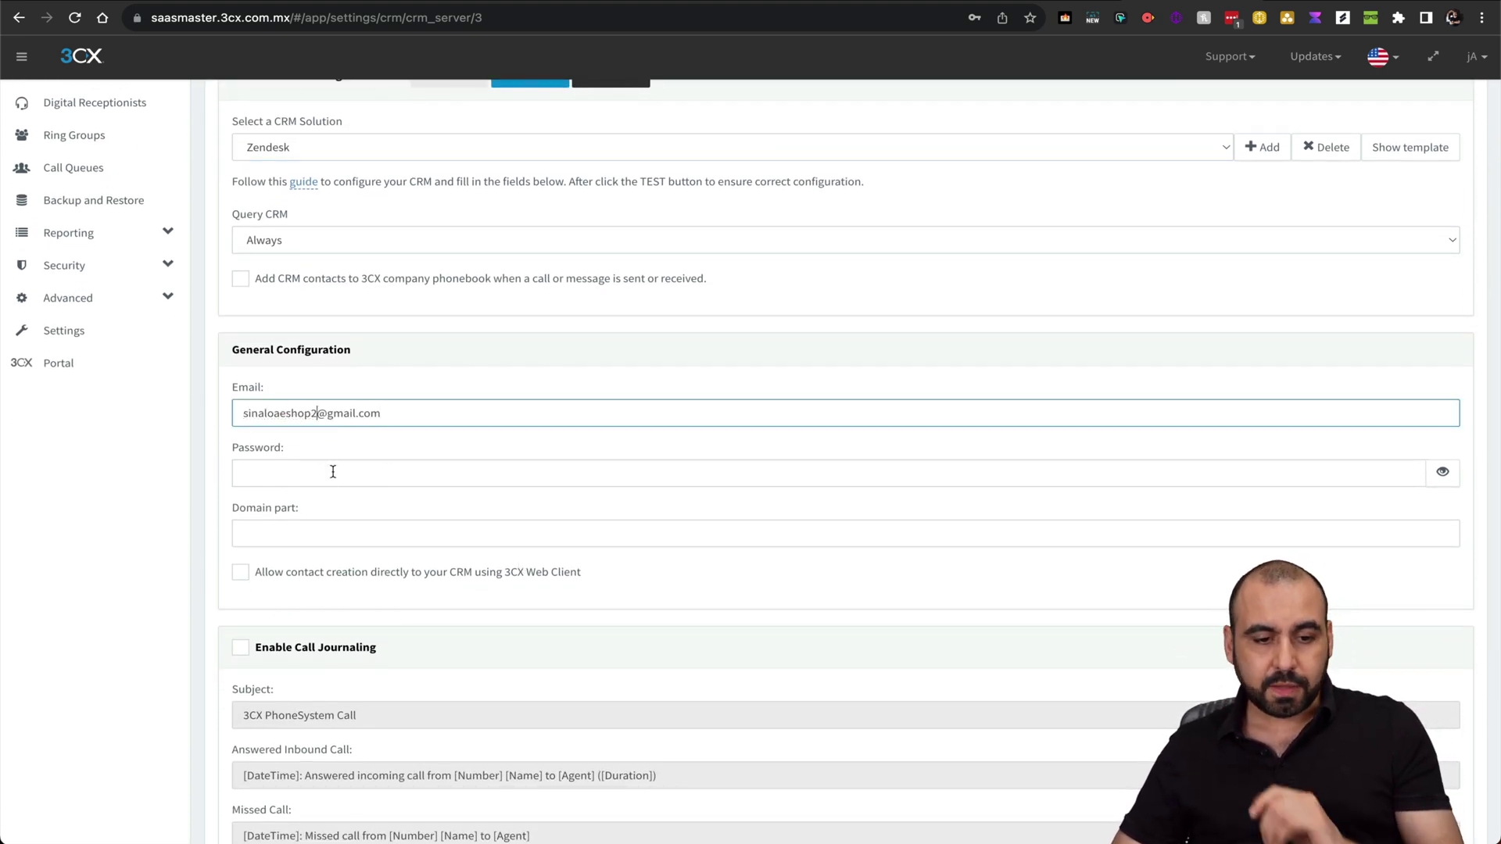
pyautogui.click(329, 475)
pyautogui.hotkey('ctrl', 'v')
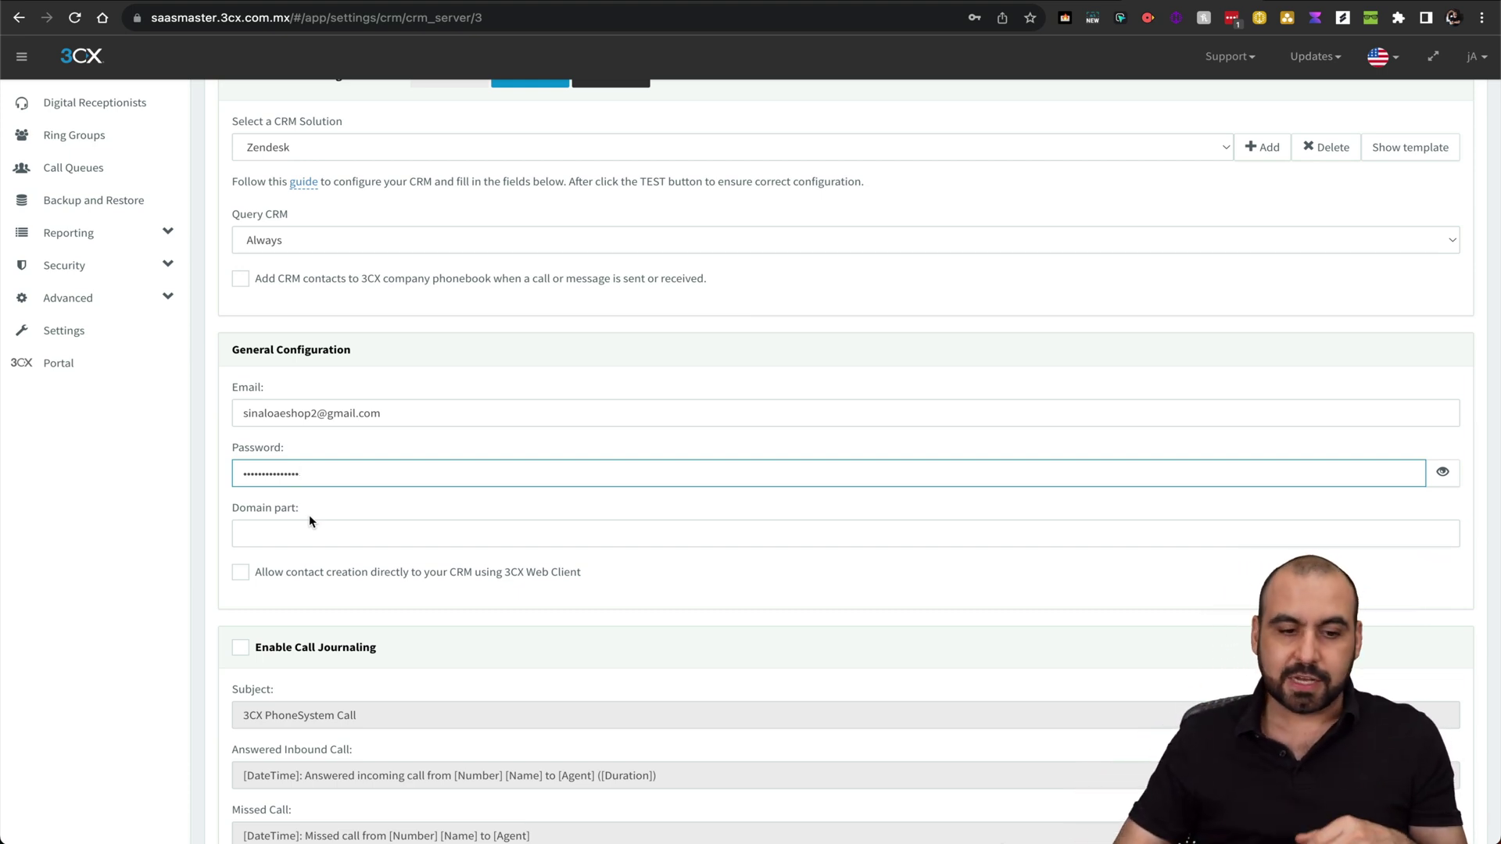
pyautogui.scroll(2, 308, 521)
pyautogui.scroll(2, 477, 235)
# Run the CRM lookup test for 555-1234, see the invalid hostname URI error, and close it
pyautogui.click(456, 223)
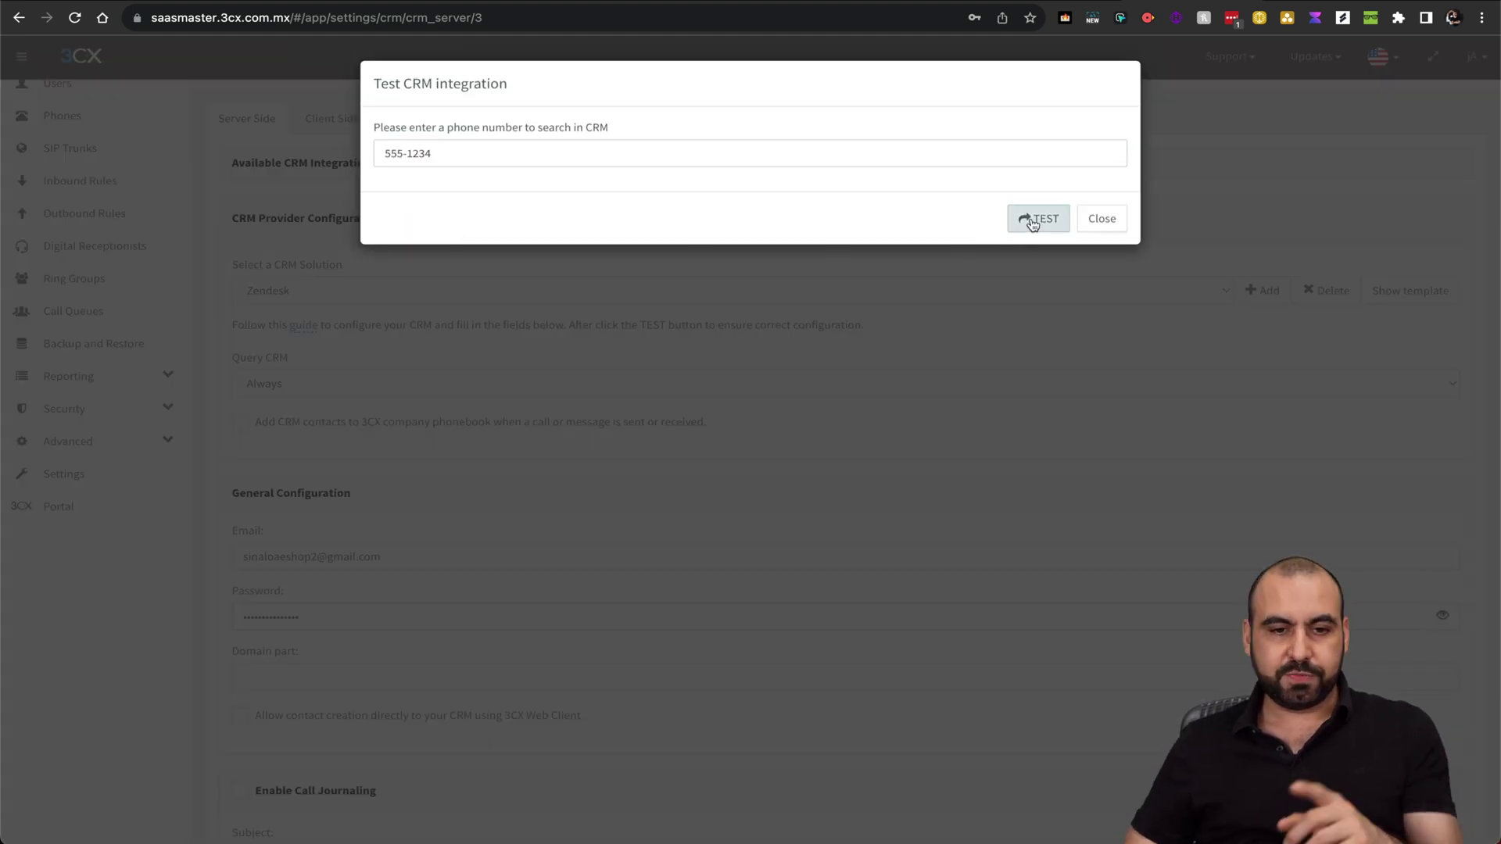
pyautogui.click(1032, 223)
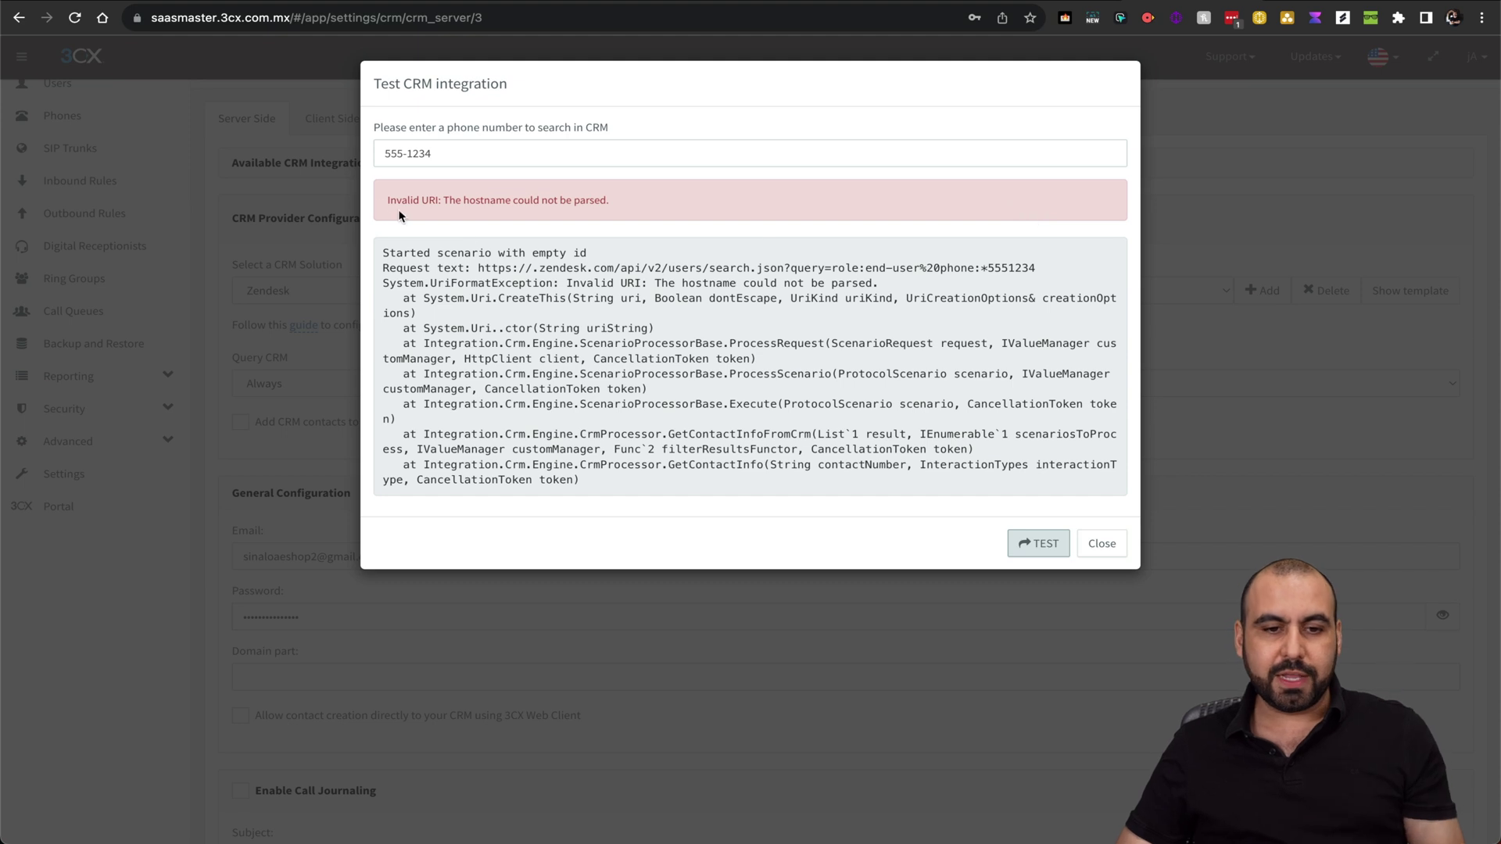
pyautogui.click(1102, 543)
pyautogui.scroll(-3, 714, 669)
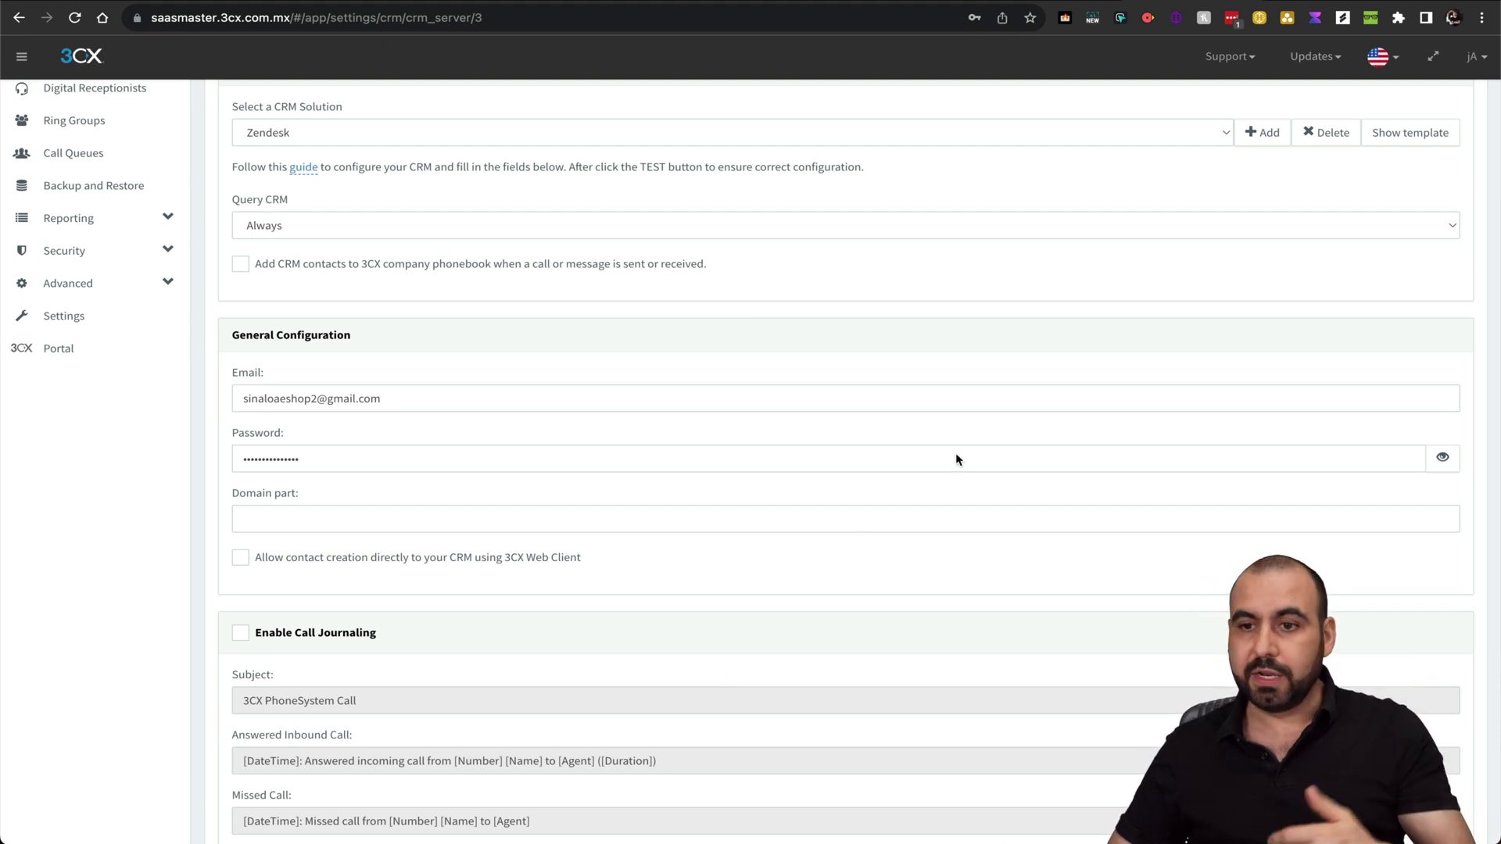
pyautogui.click(1313, 3)
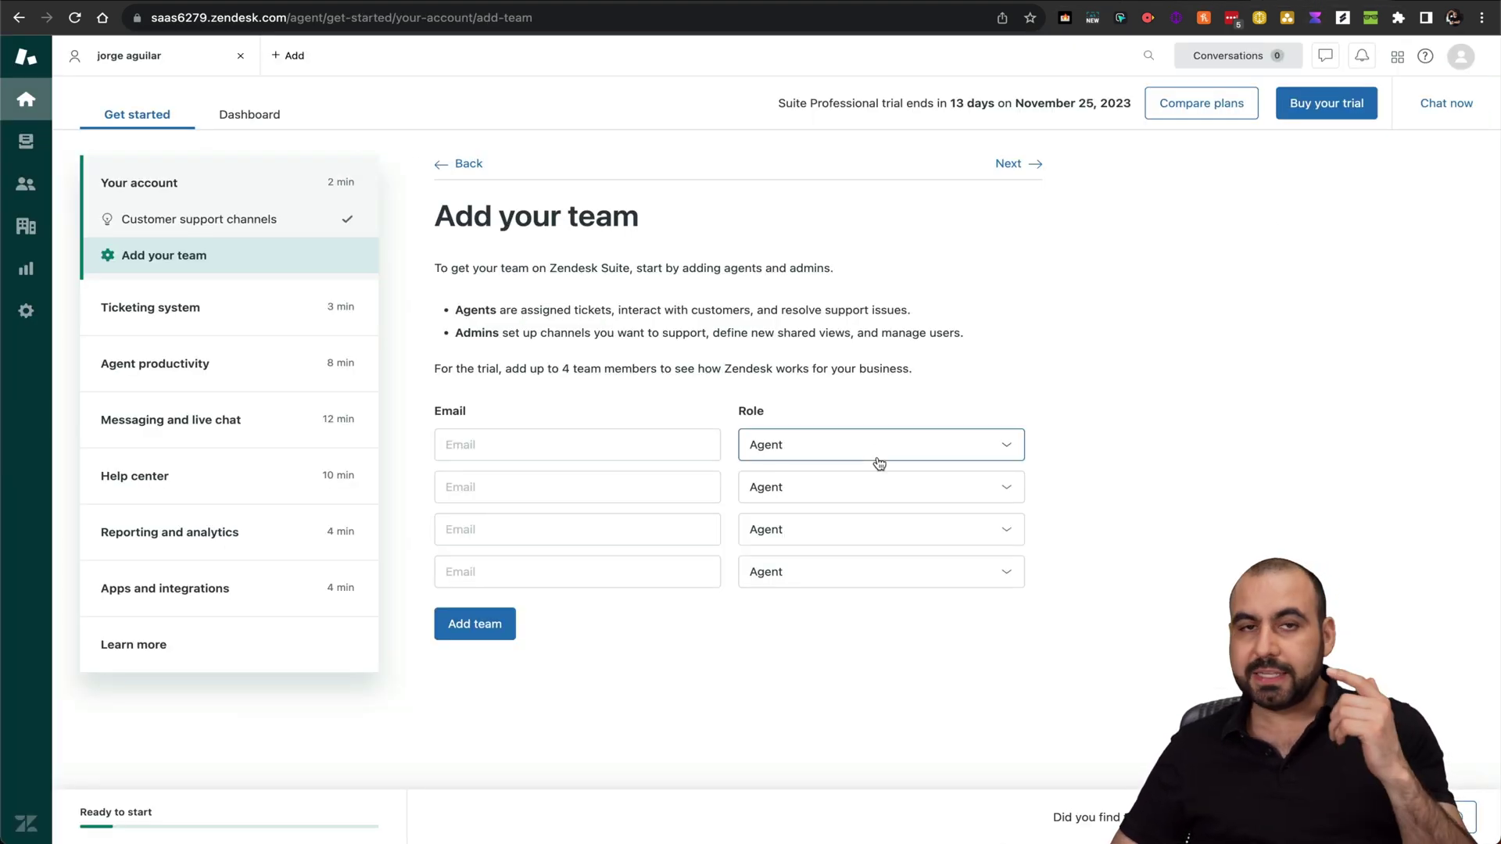
# Enable Password access and Token access under Admin Center > Apps and integrations > Zendesk API
pyautogui.click(26, 312)
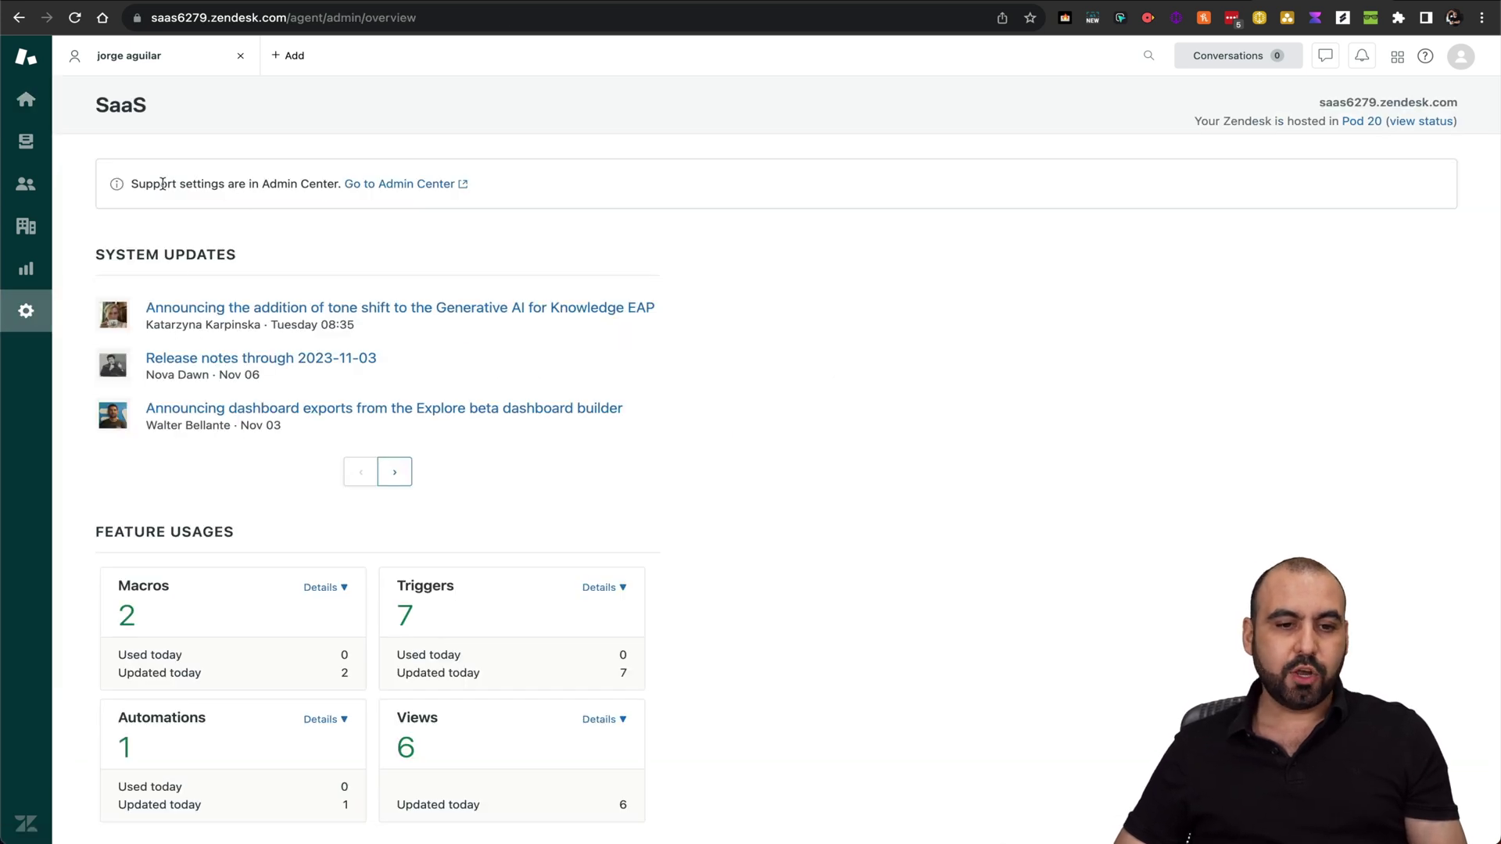
pyautogui.click(422, 195)
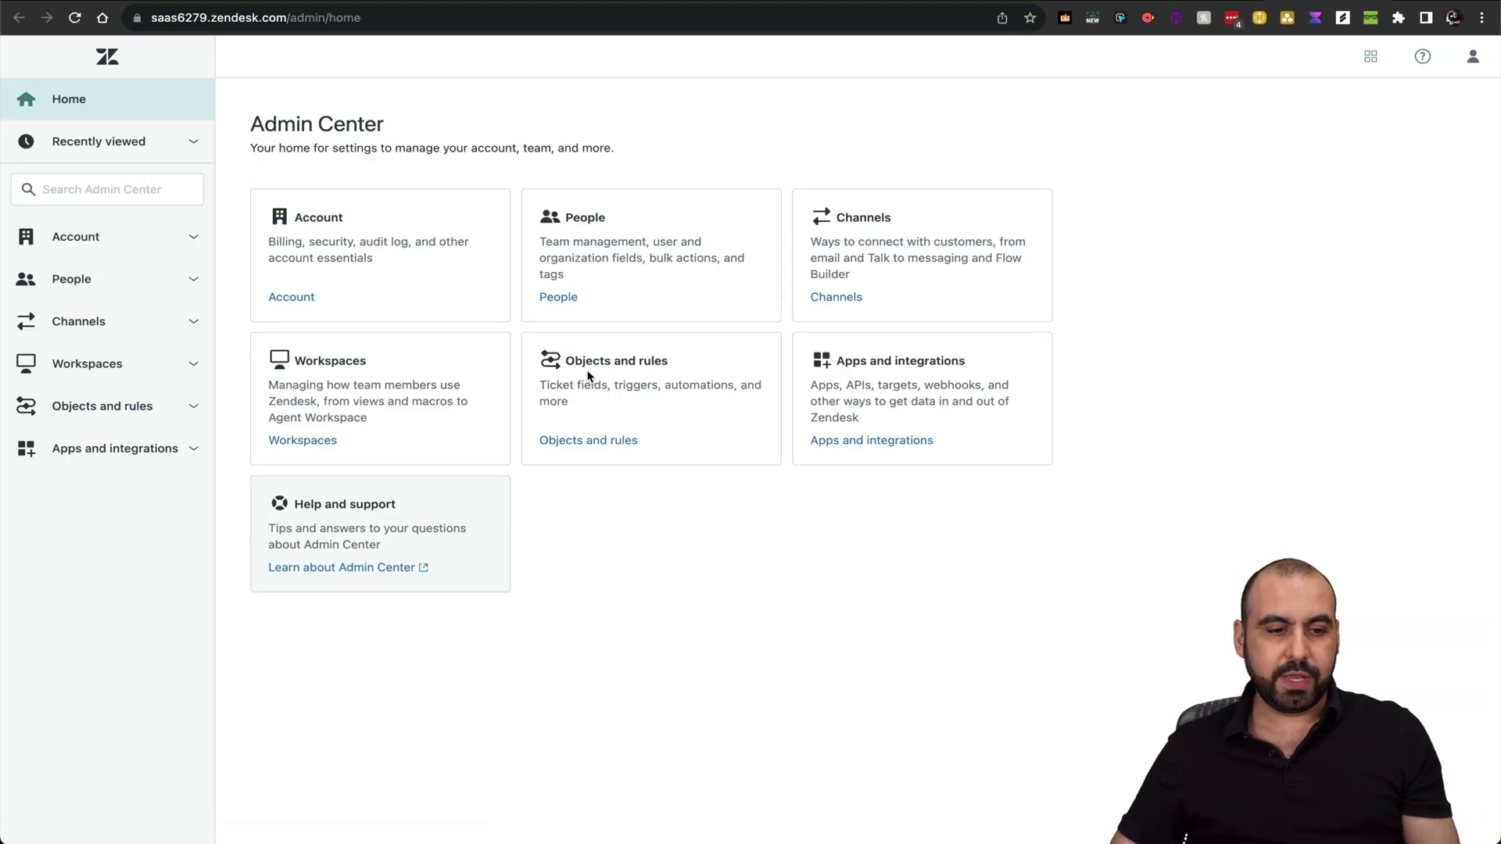
pyautogui.click(118, 445)
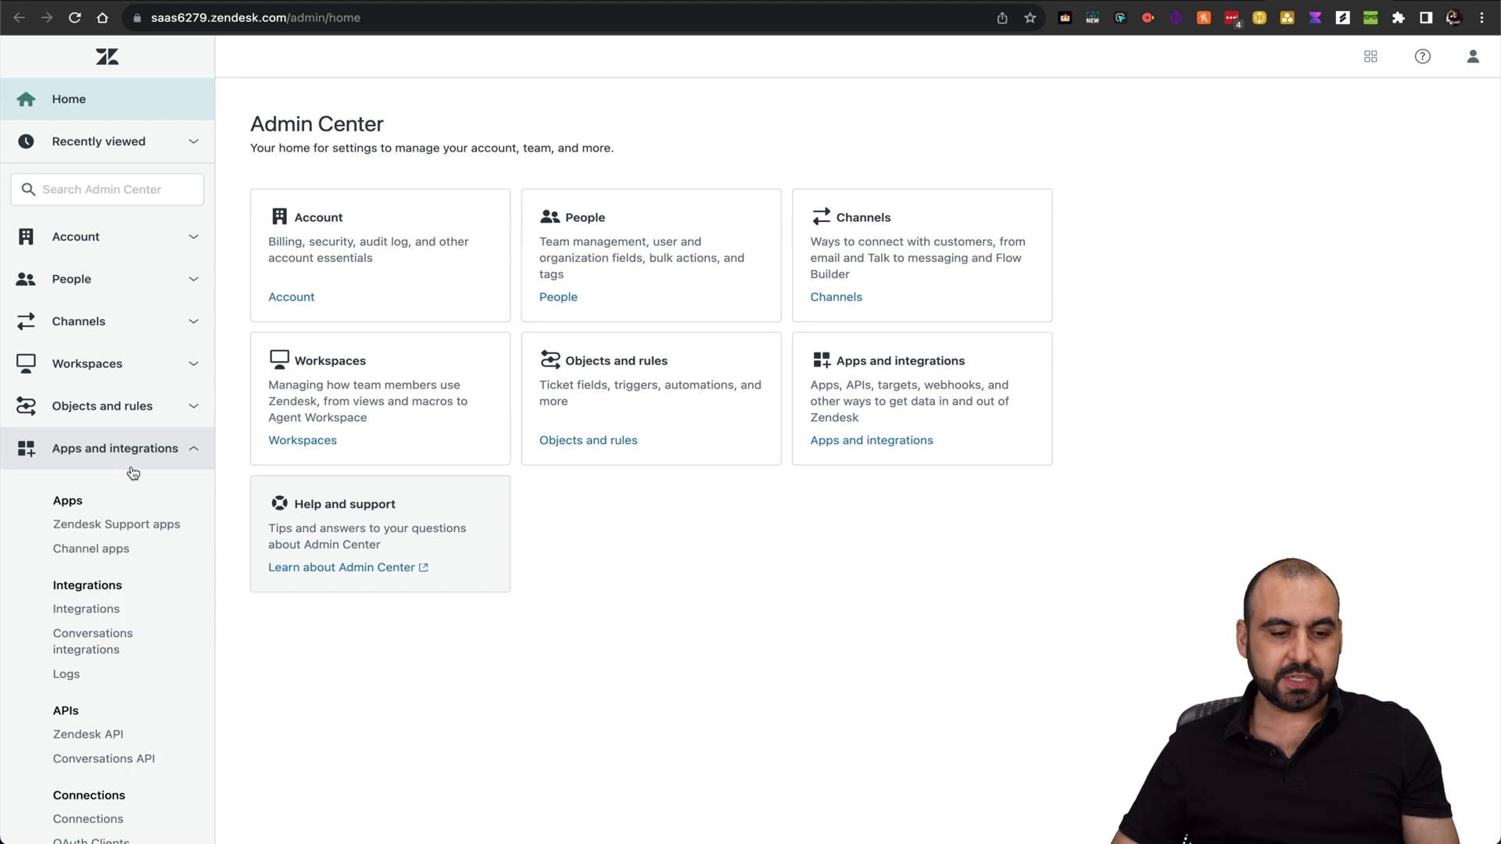
pyautogui.scroll(-2, 133, 547)
pyautogui.scroll(-2, 125, 583)
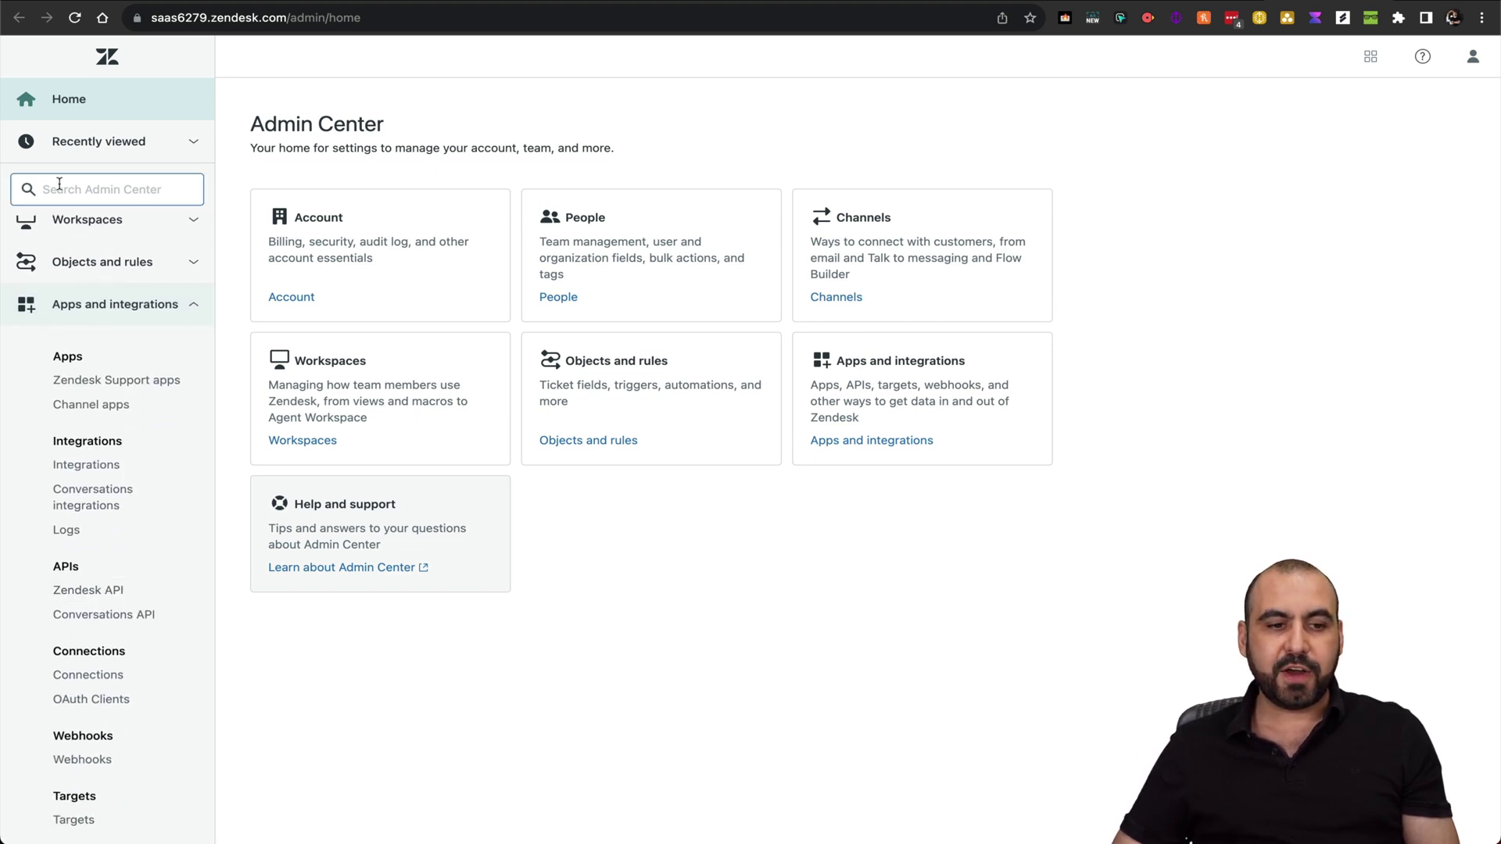
pyautogui.click(109, 590)
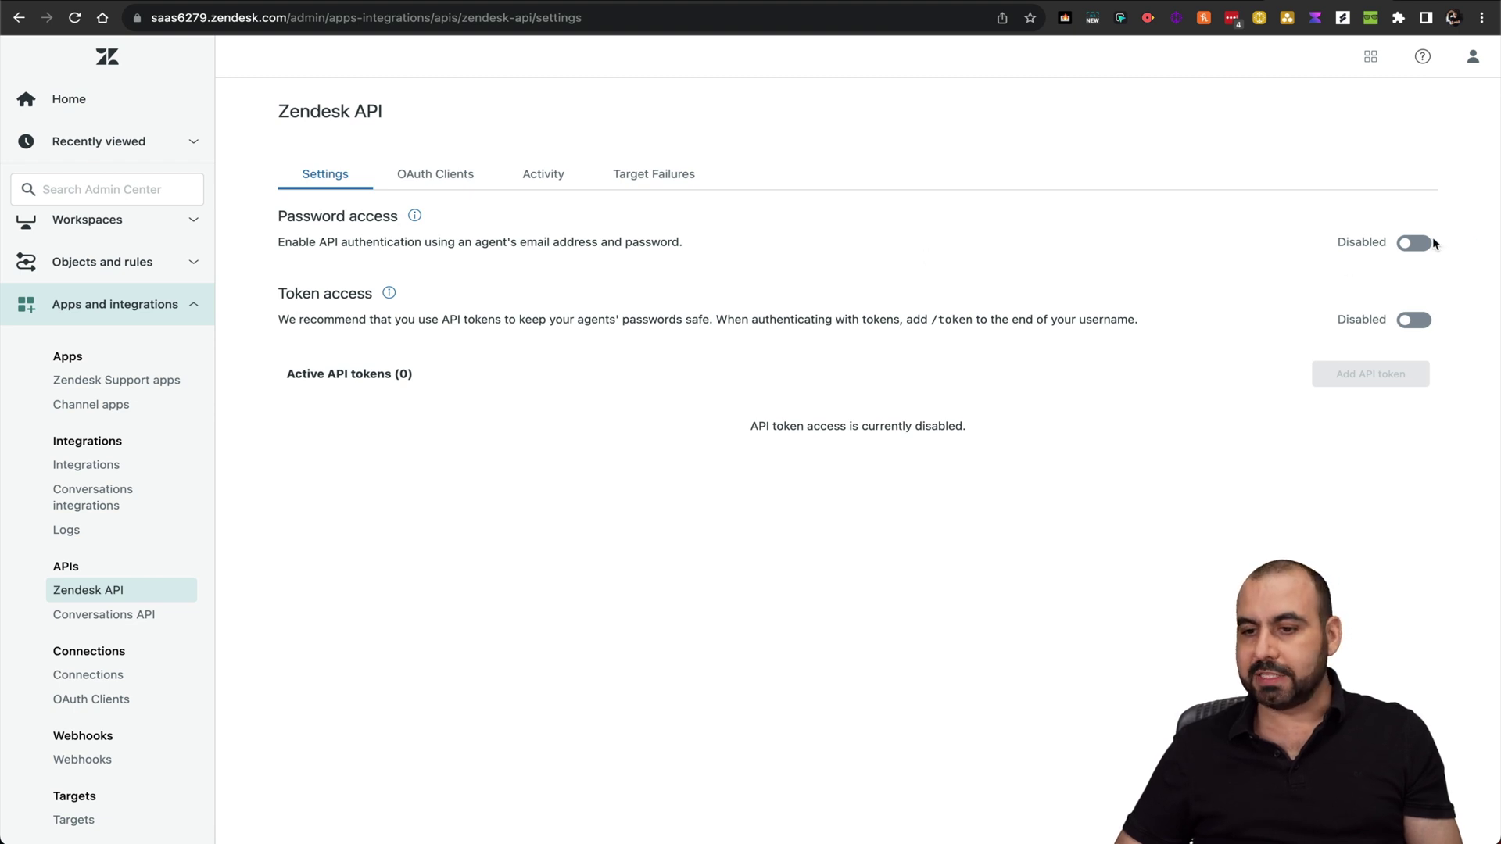
pyautogui.click(1431, 244)
pyautogui.click(1418, 320)
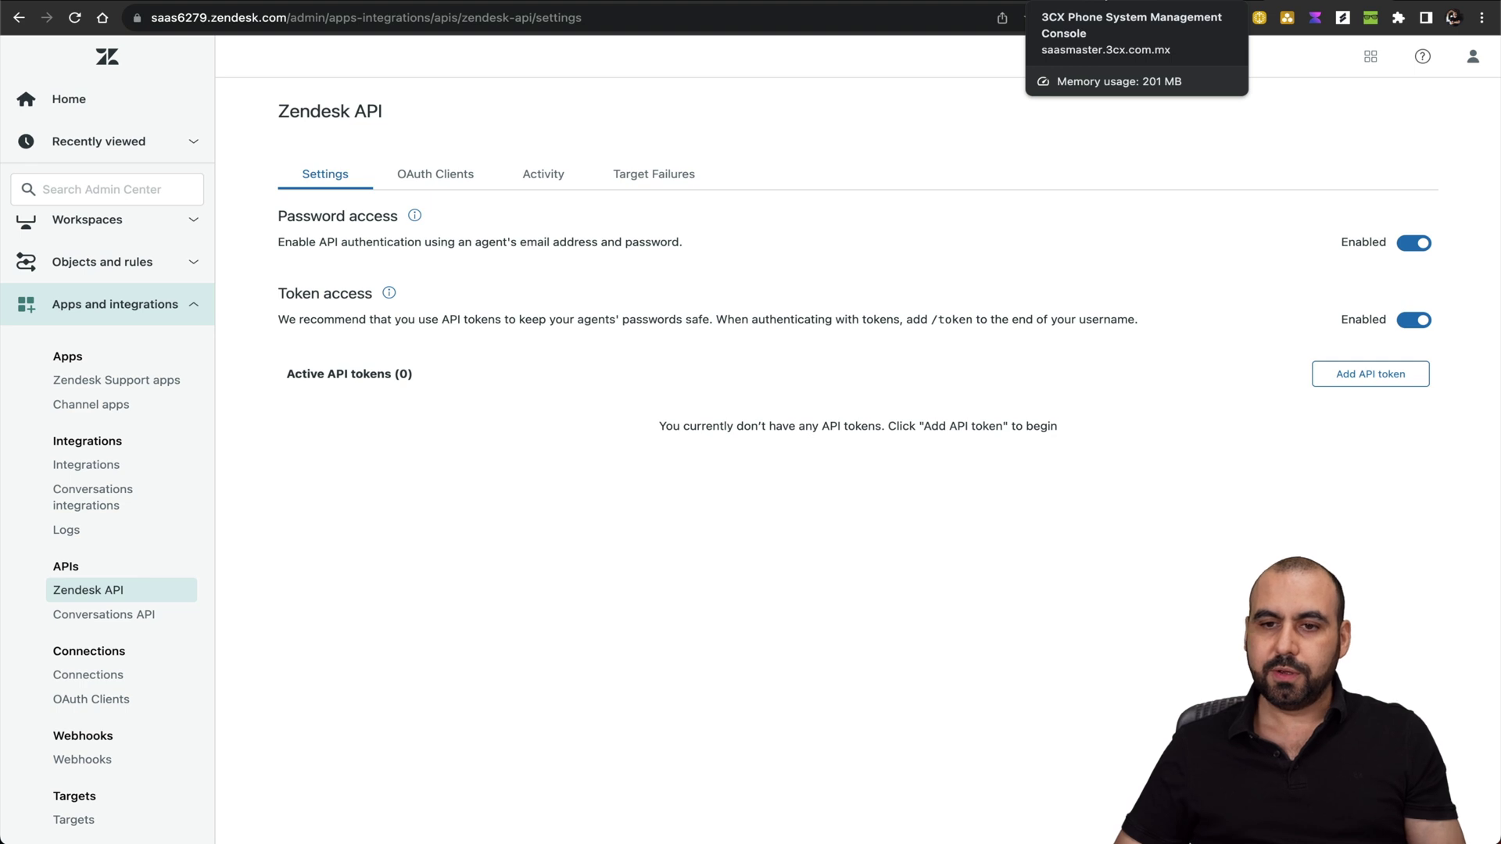
# Copy the 'saas6279' subdomain from the Zendesk address into 3CX's Domain part field
pyautogui.click(1076, 2)
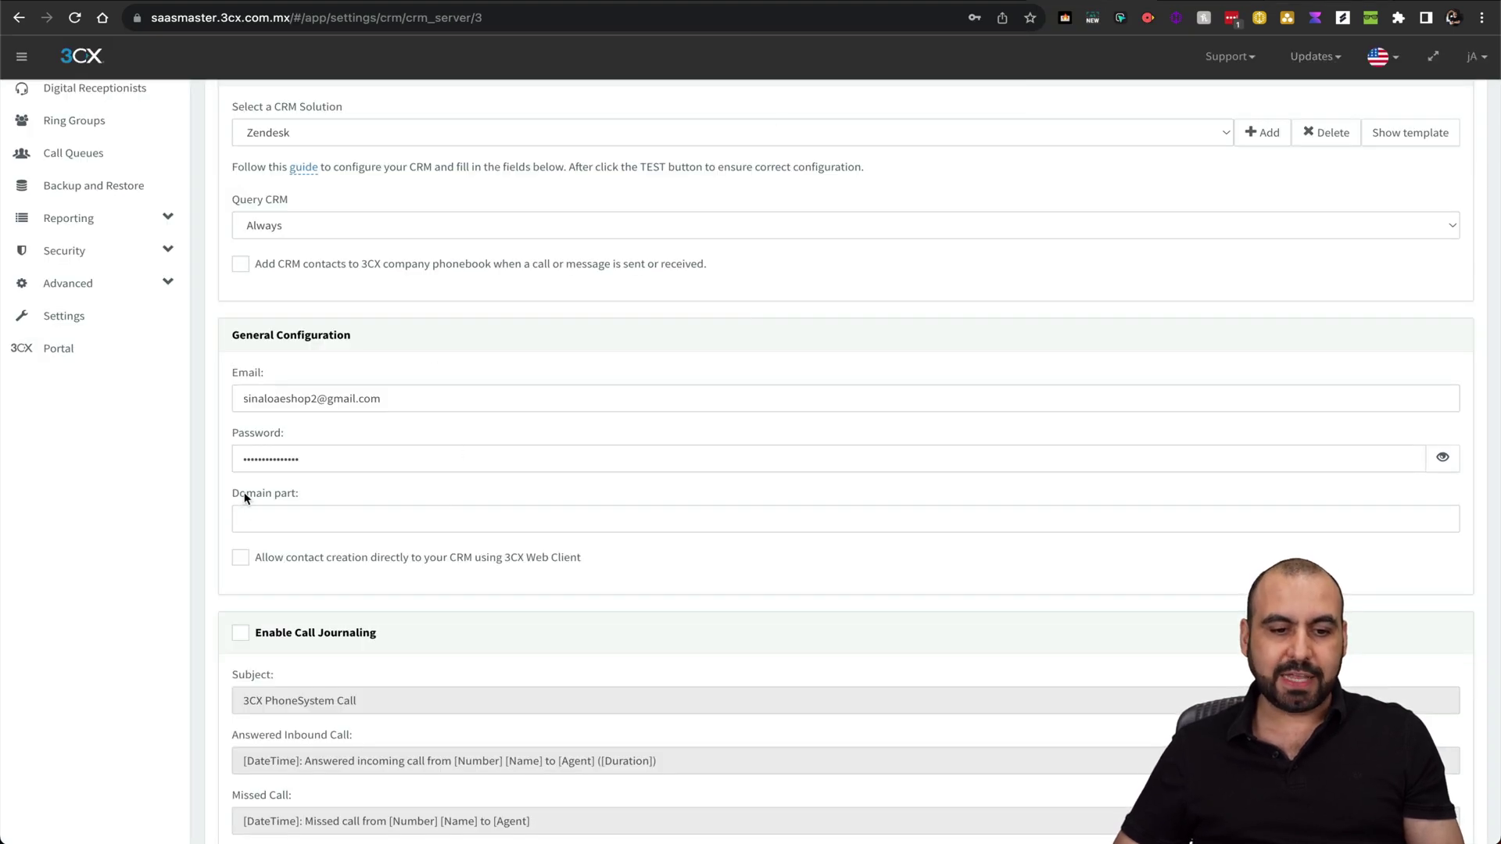
pyautogui.click(1333, 1)
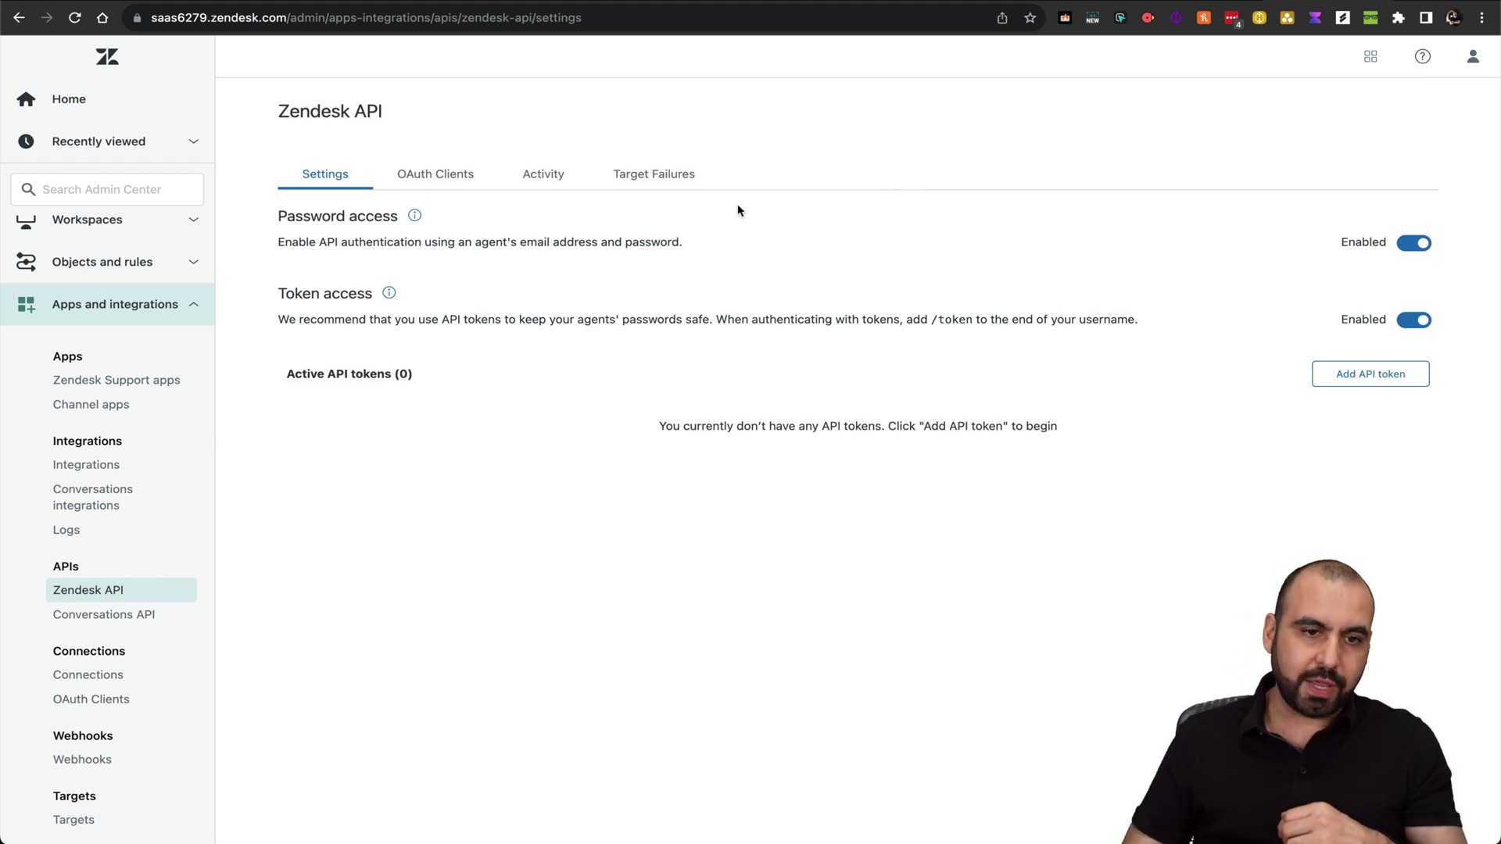
pyautogui.click(208, 19)
pyautogui.moveTo(207, 19); pyautogui.dragTo(150, 19)
pyautogui.hotkey('ctrl', 'c')
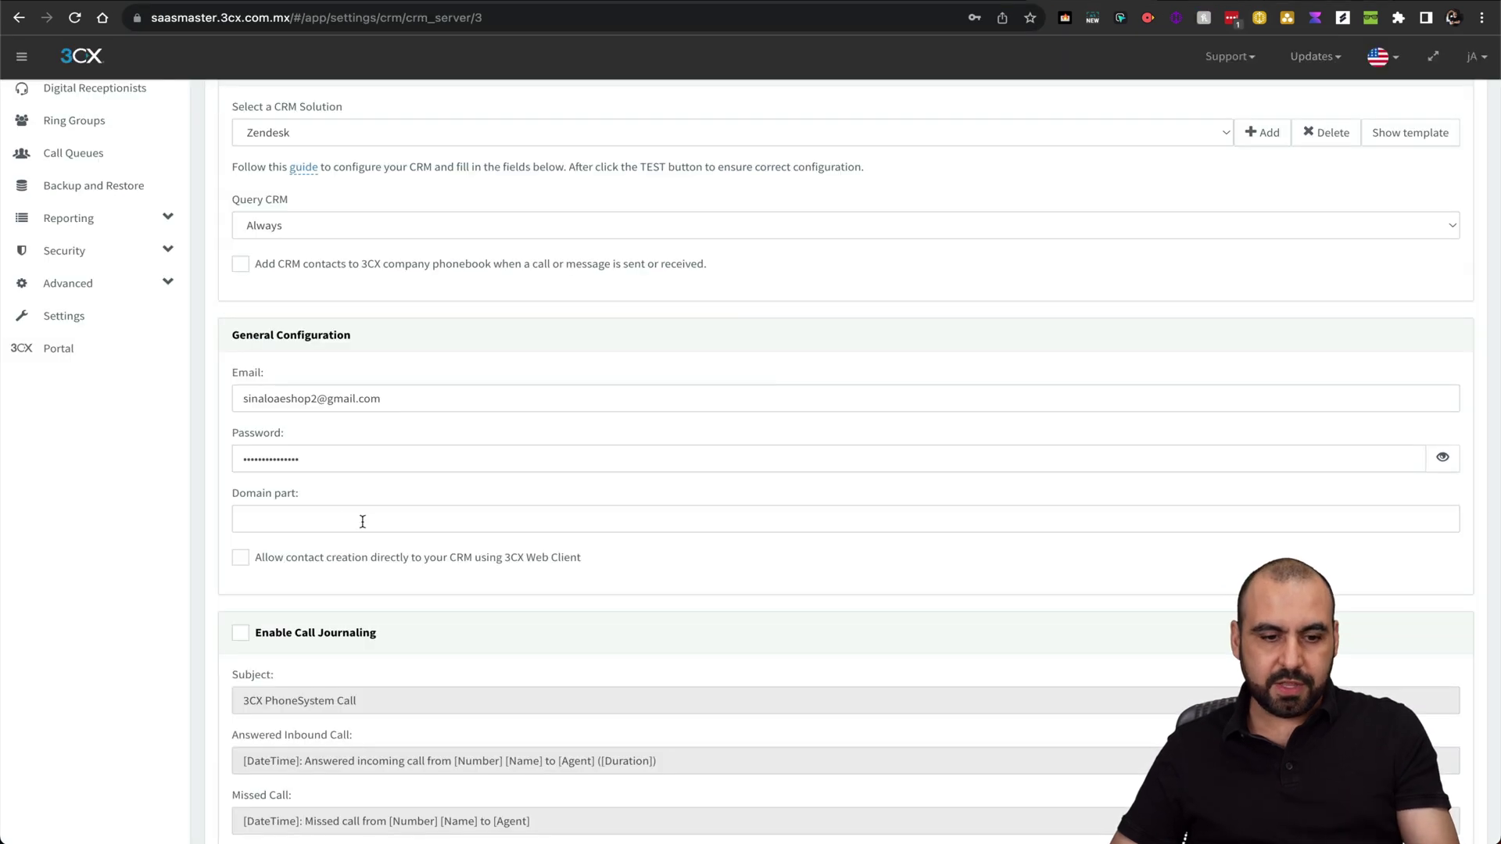
pyautogui.click(363, 522)
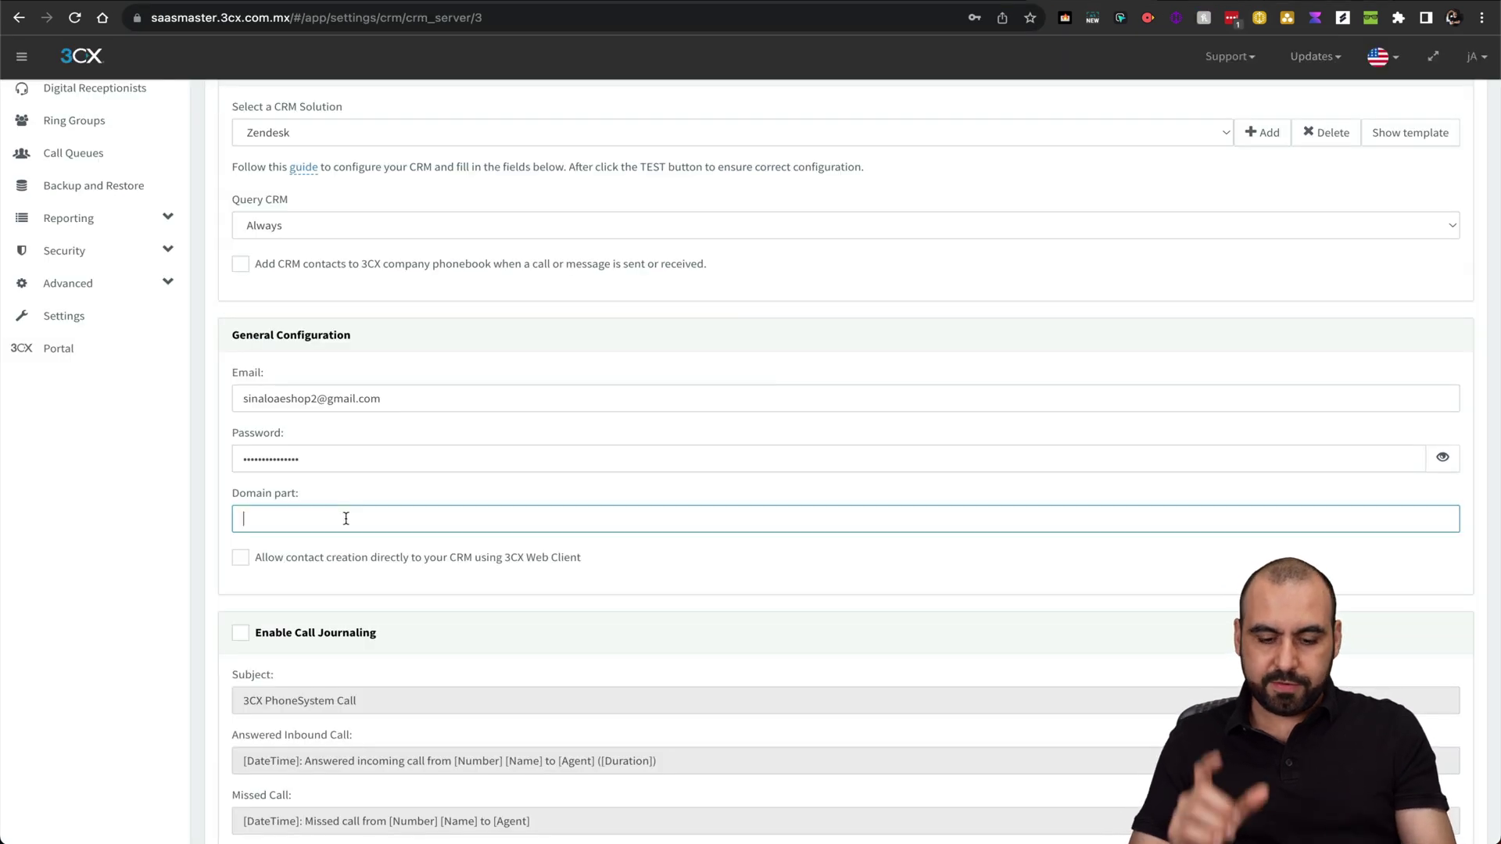
pyautogui.hotkey('ctrl', 'v')
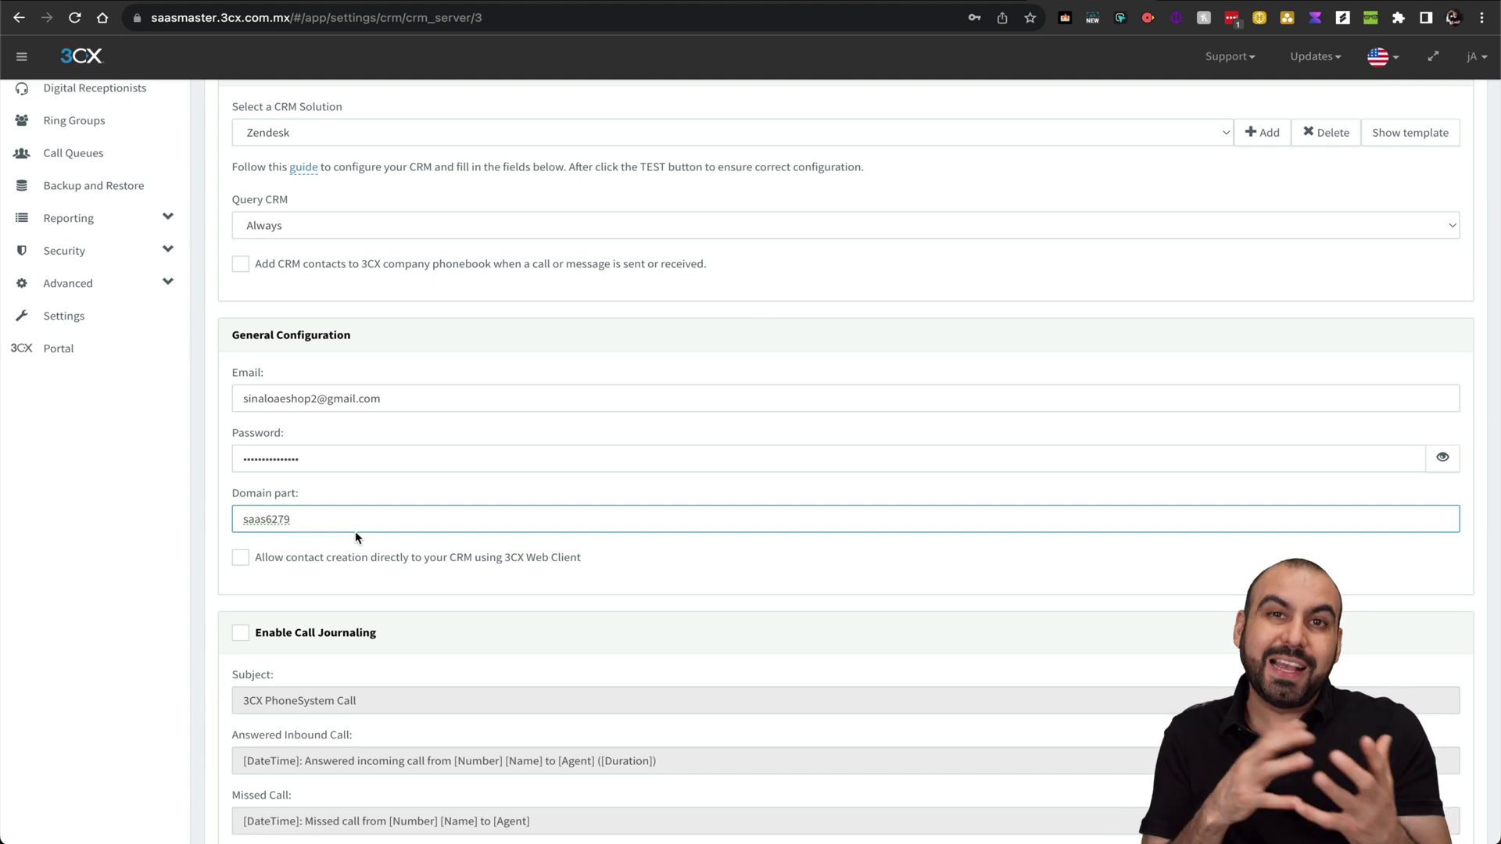
pyautogui.scroll(3, 355, 531)
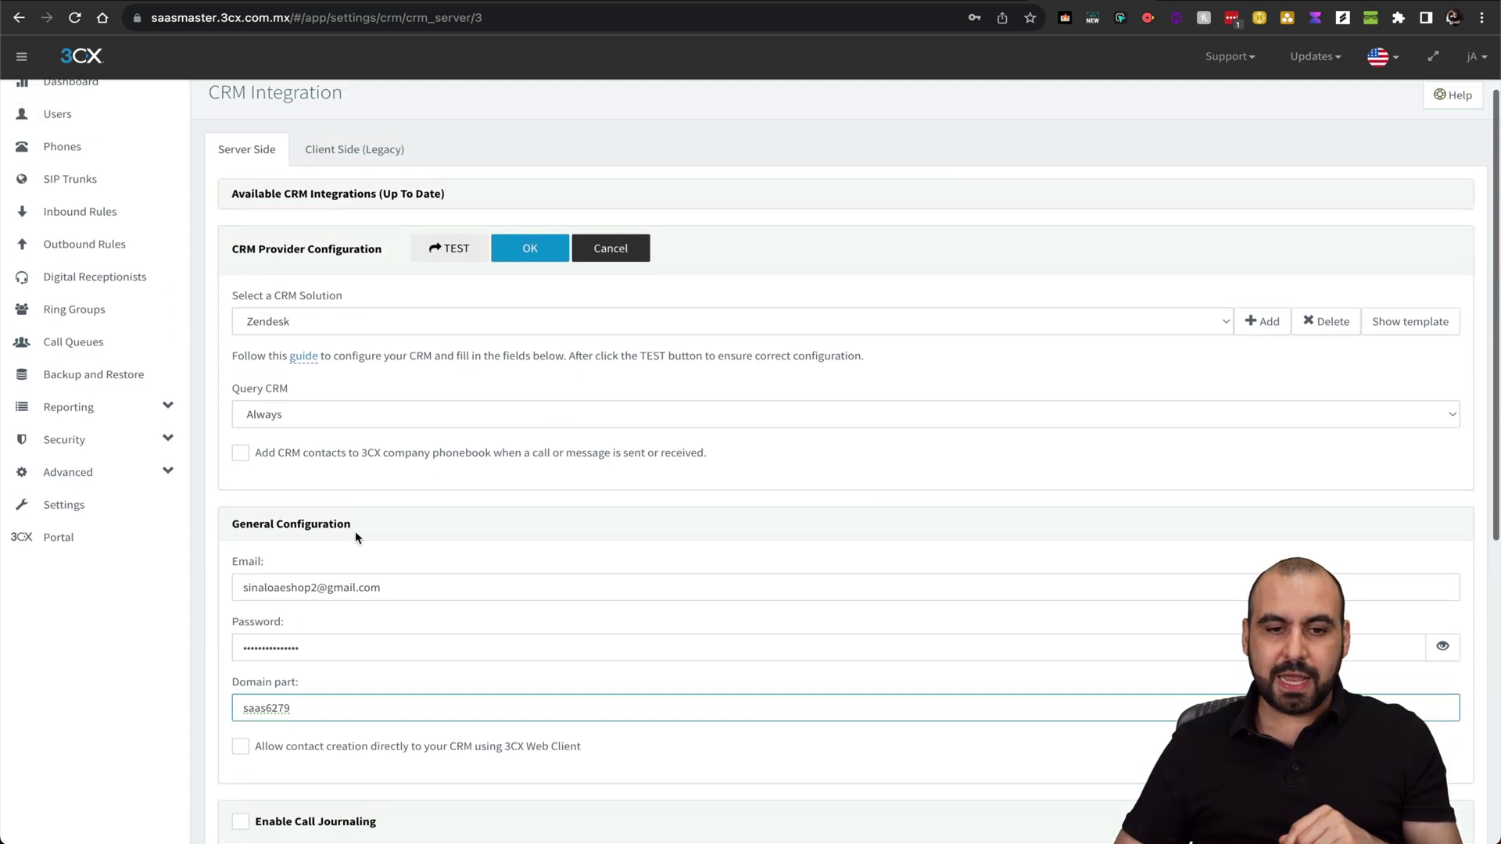
pyautogui.click(450, 250)
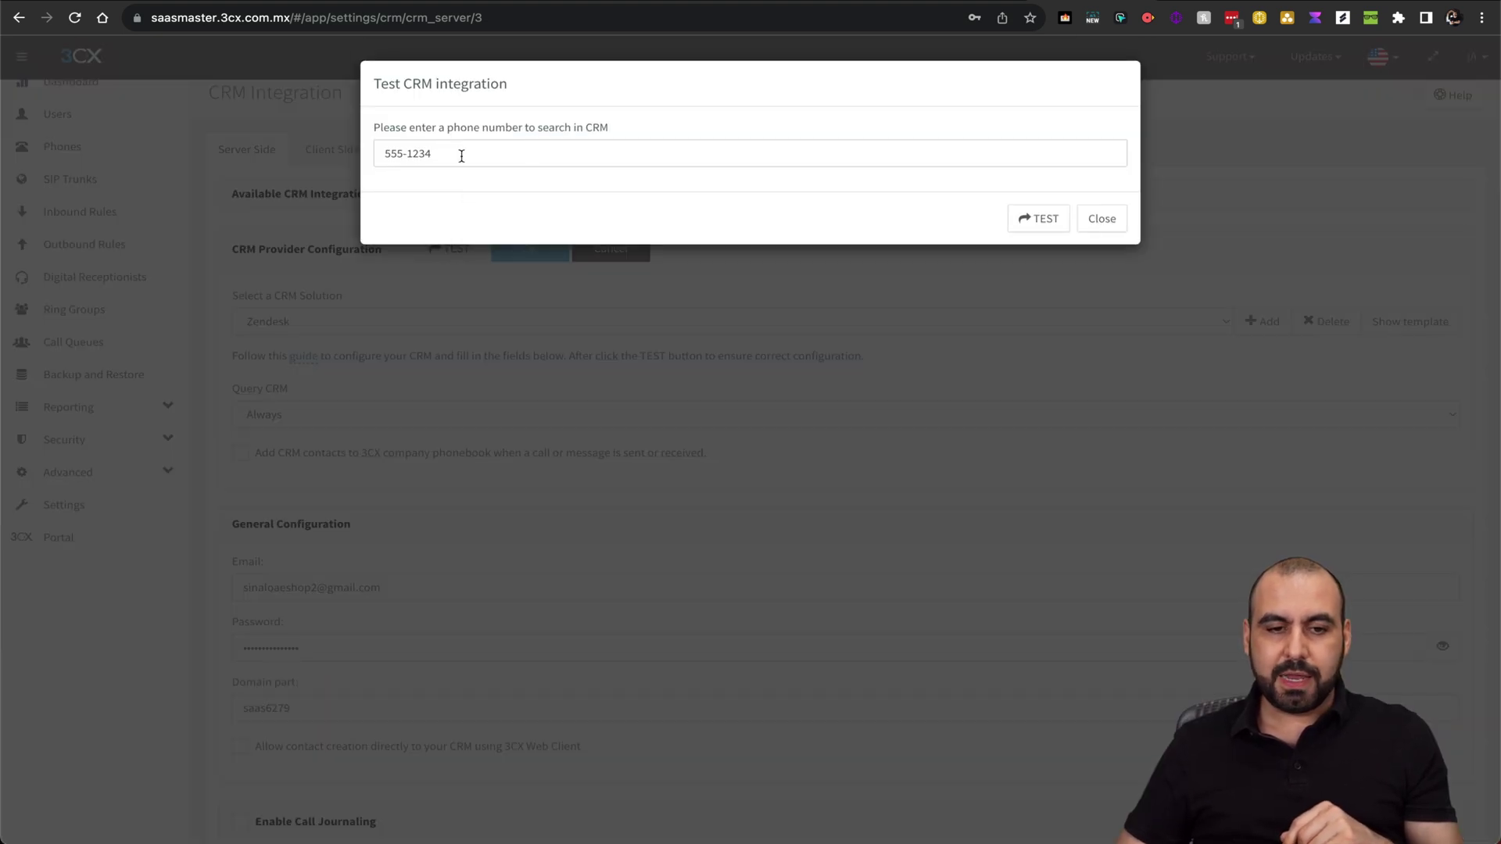
pyautogui.click(1039, 224)
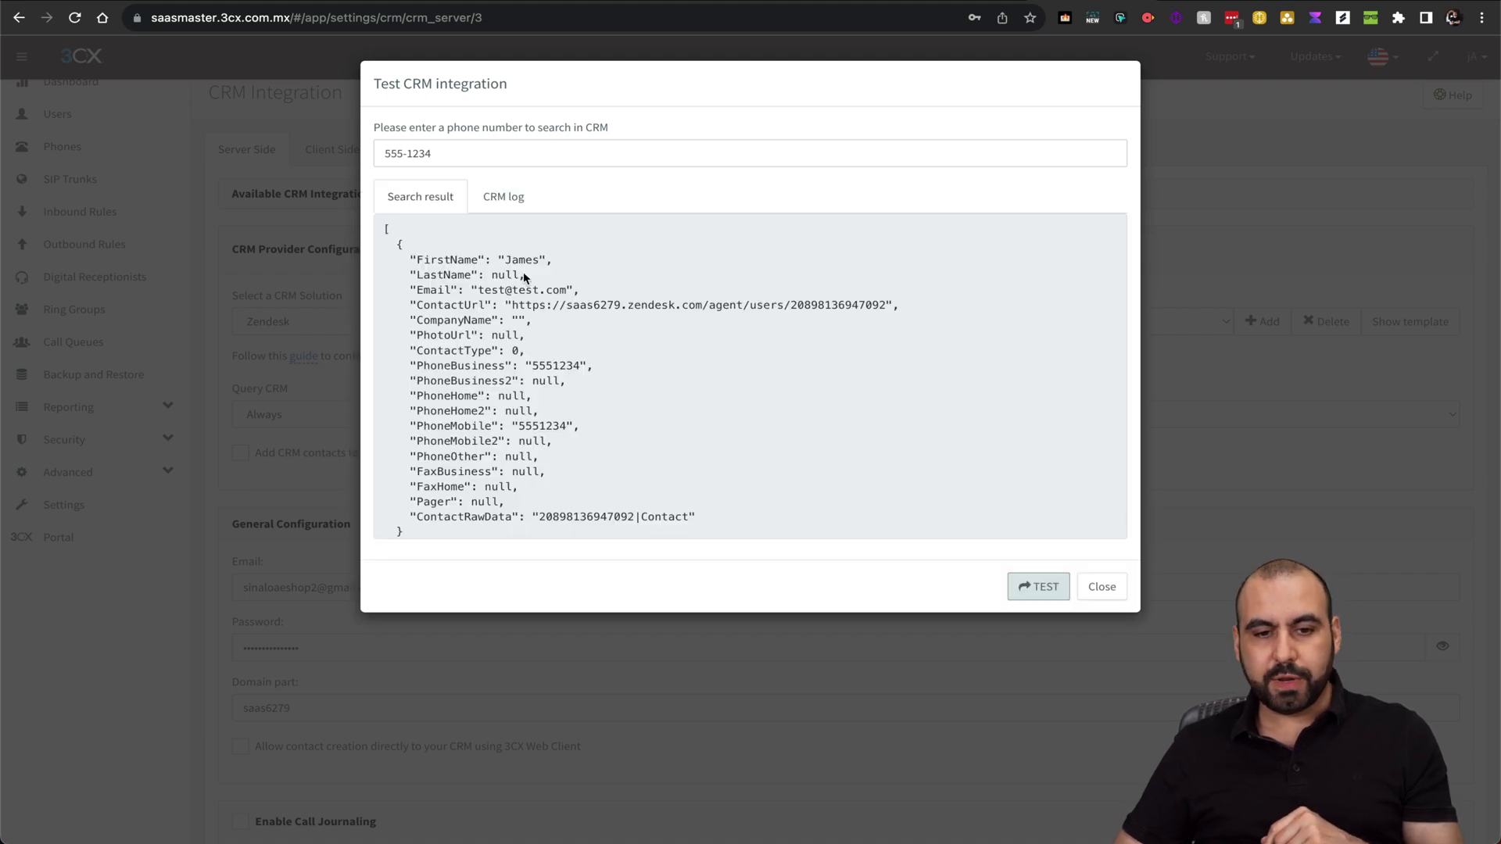
pyautogui.moveTo(500, 259); pyautogui.dragTo(554, 258)
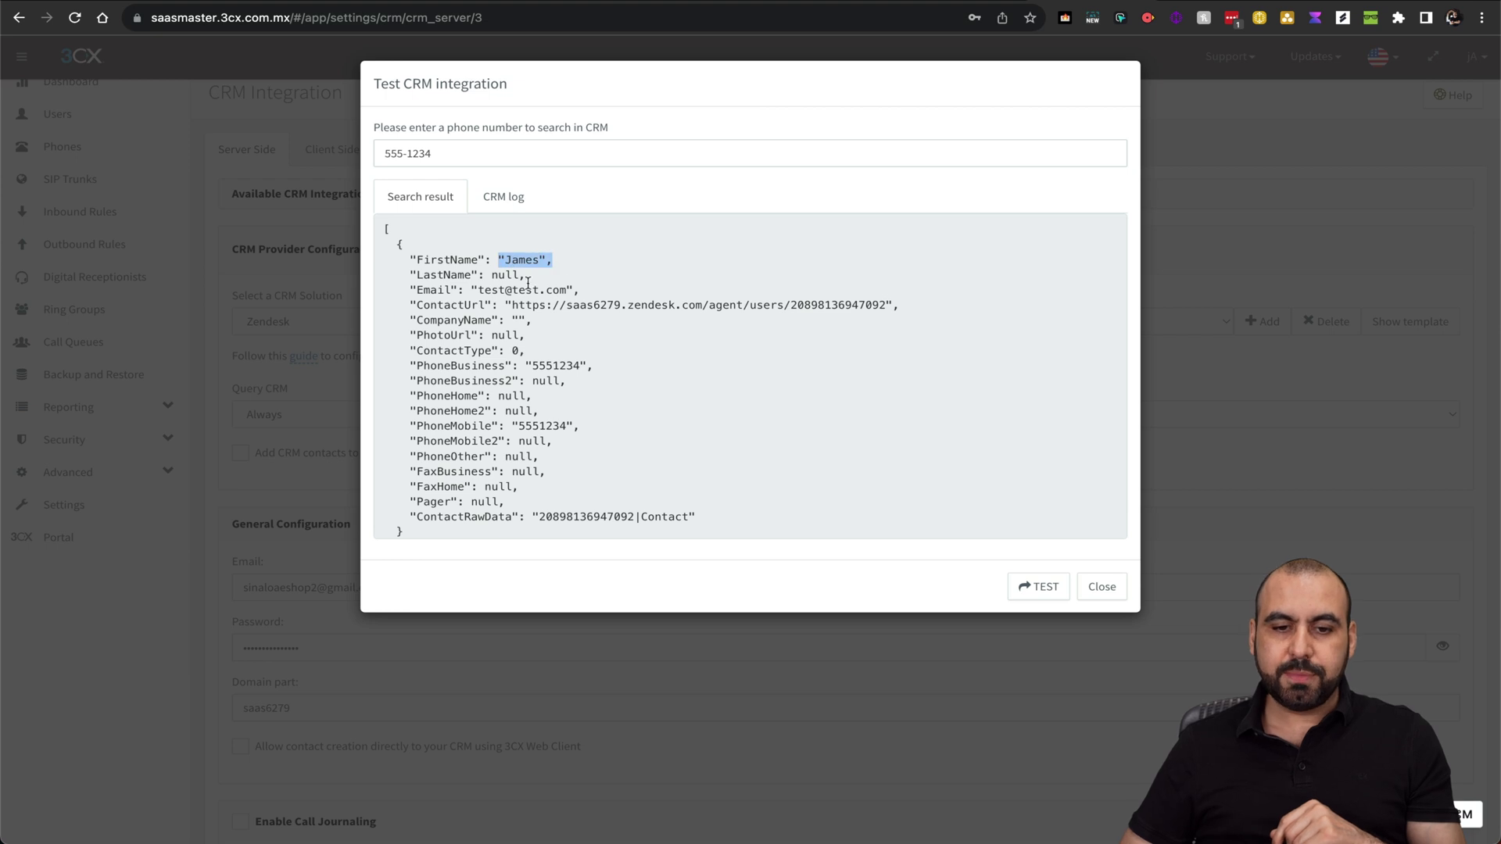
pyautogui.moveTo(472, 290); pyautogui.dragTo(667, 295)
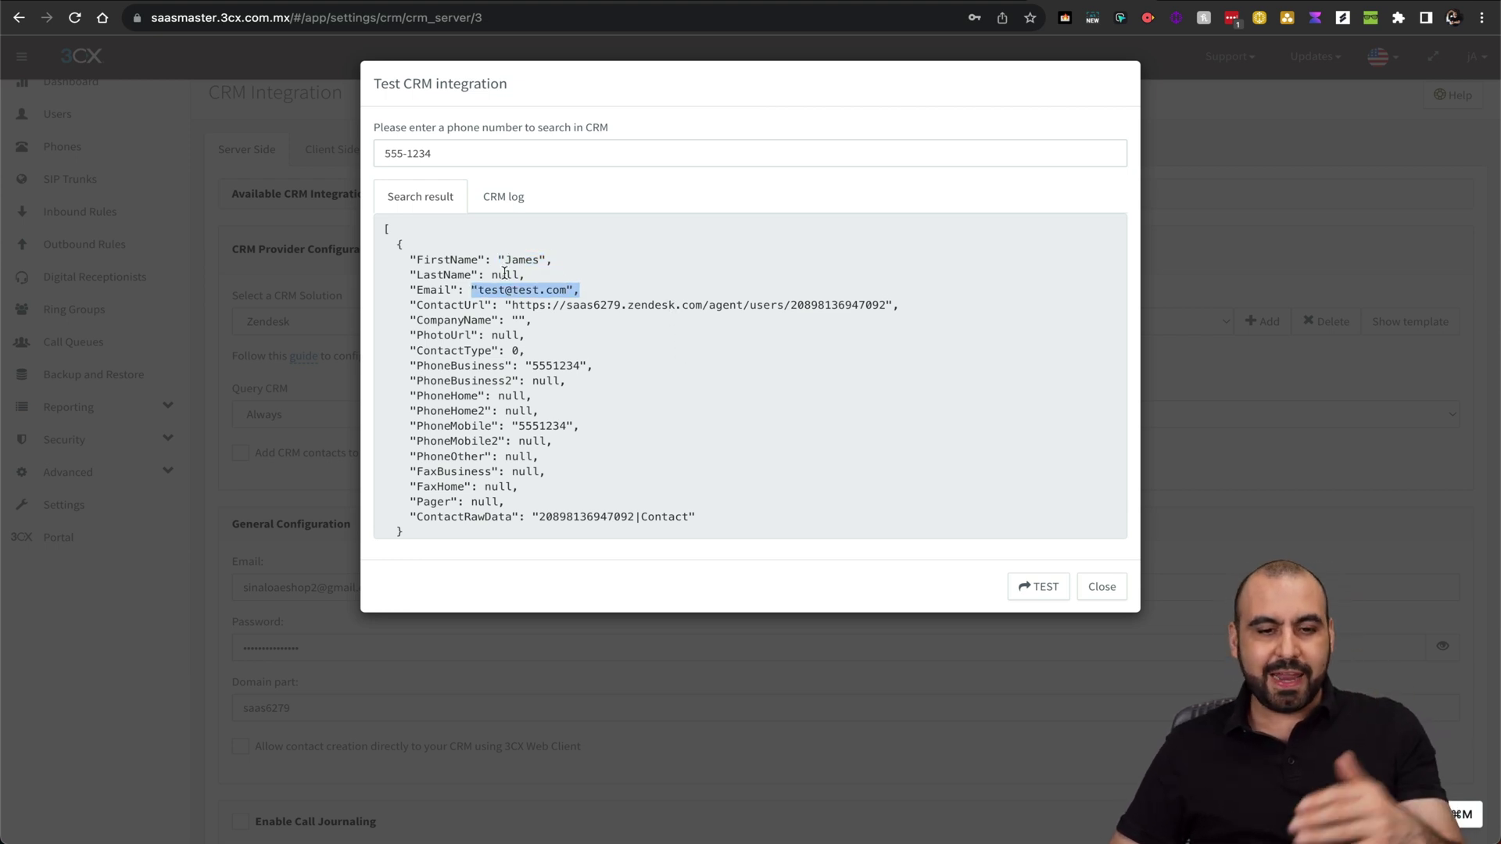
pyautogui.click(486, 151)
pyautogui.write('4')
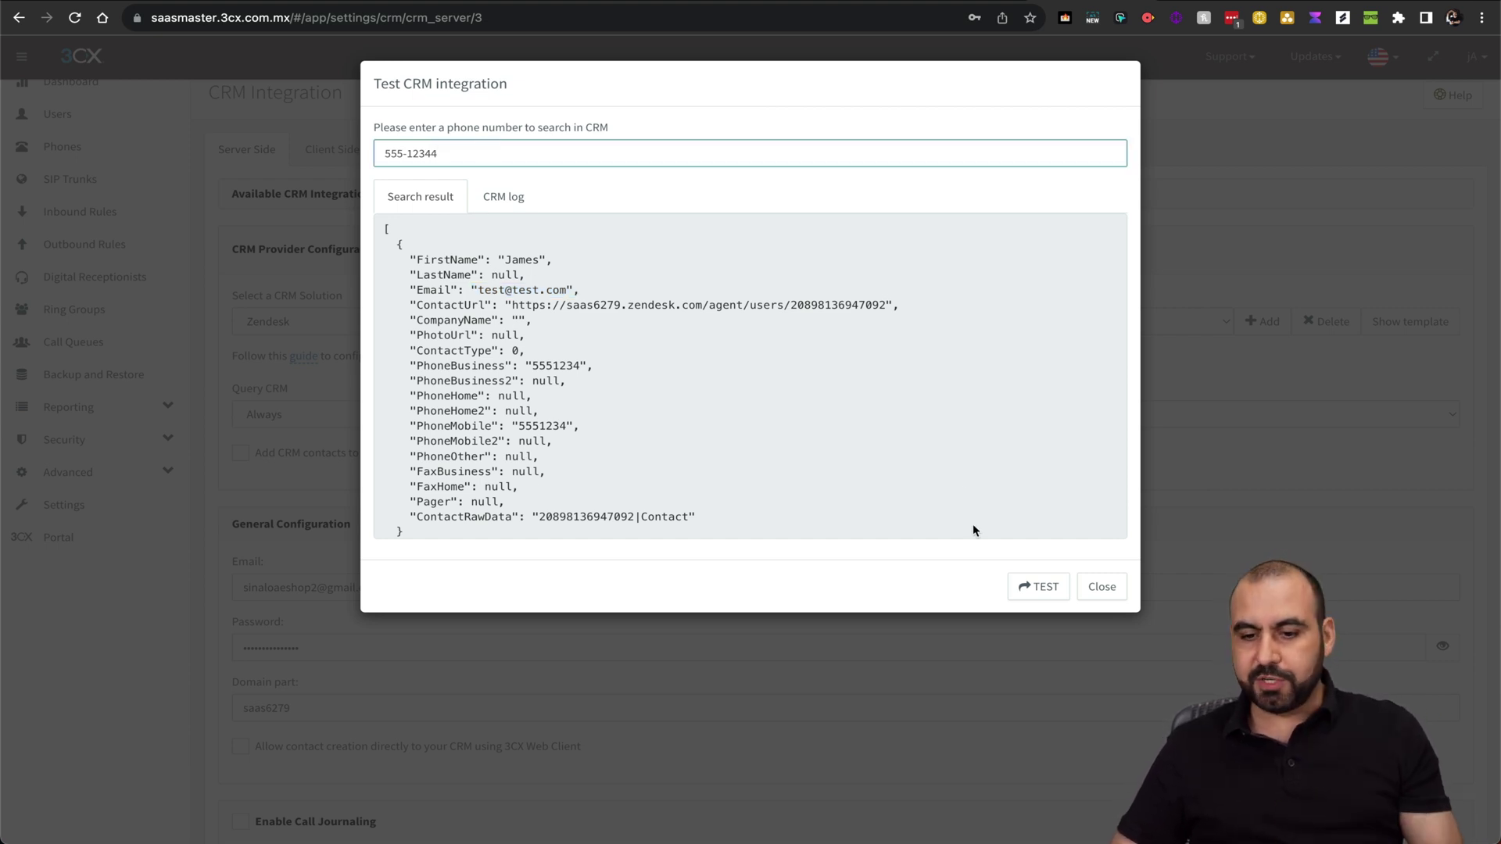
pyautogui.click(1026, 588)
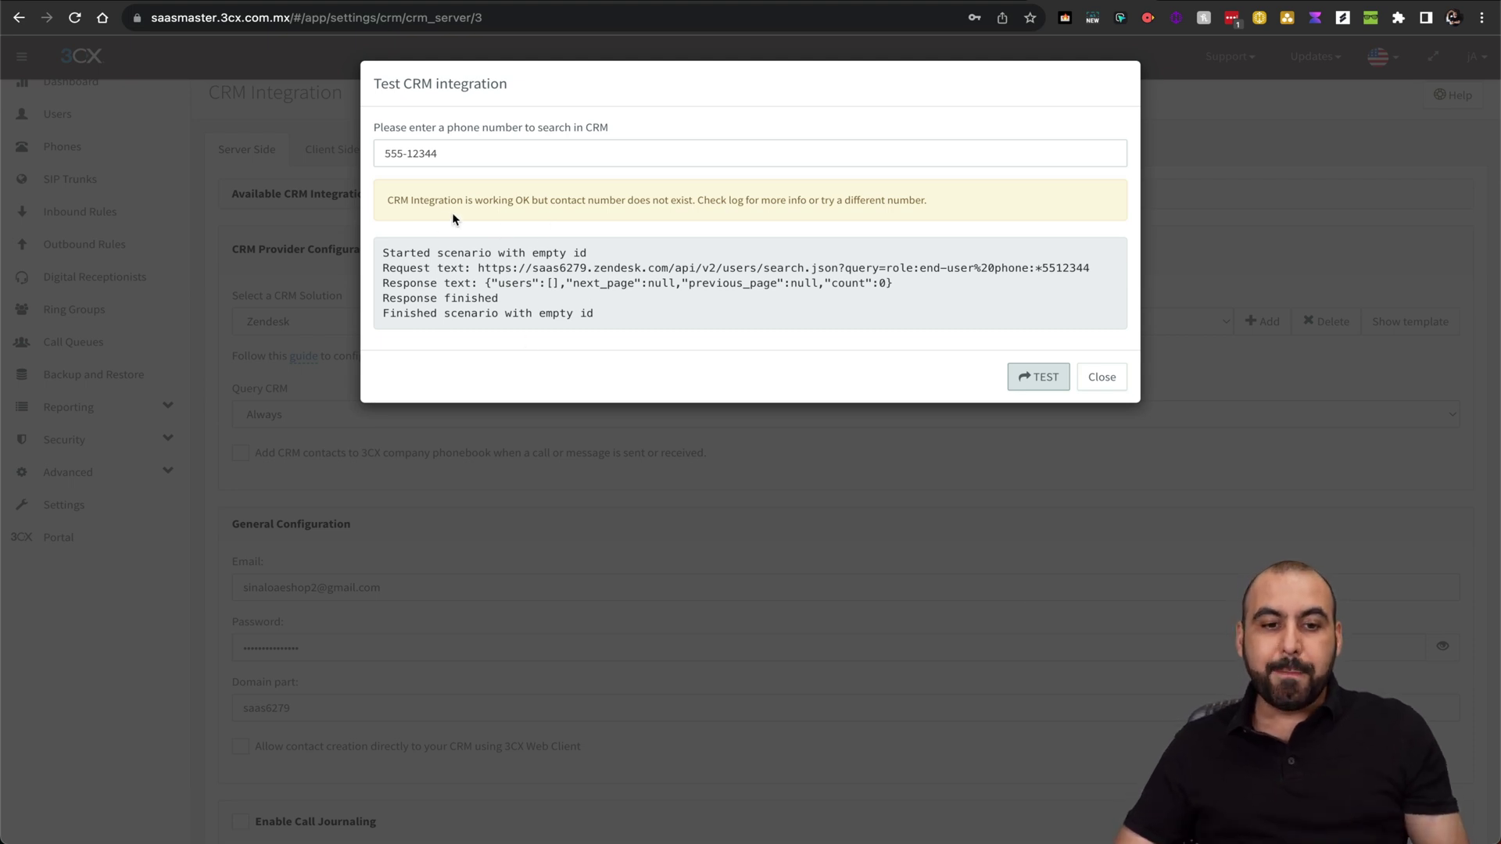
pyautogui.moveTo(401, 201); pyautogui.dragTo(580, 204)
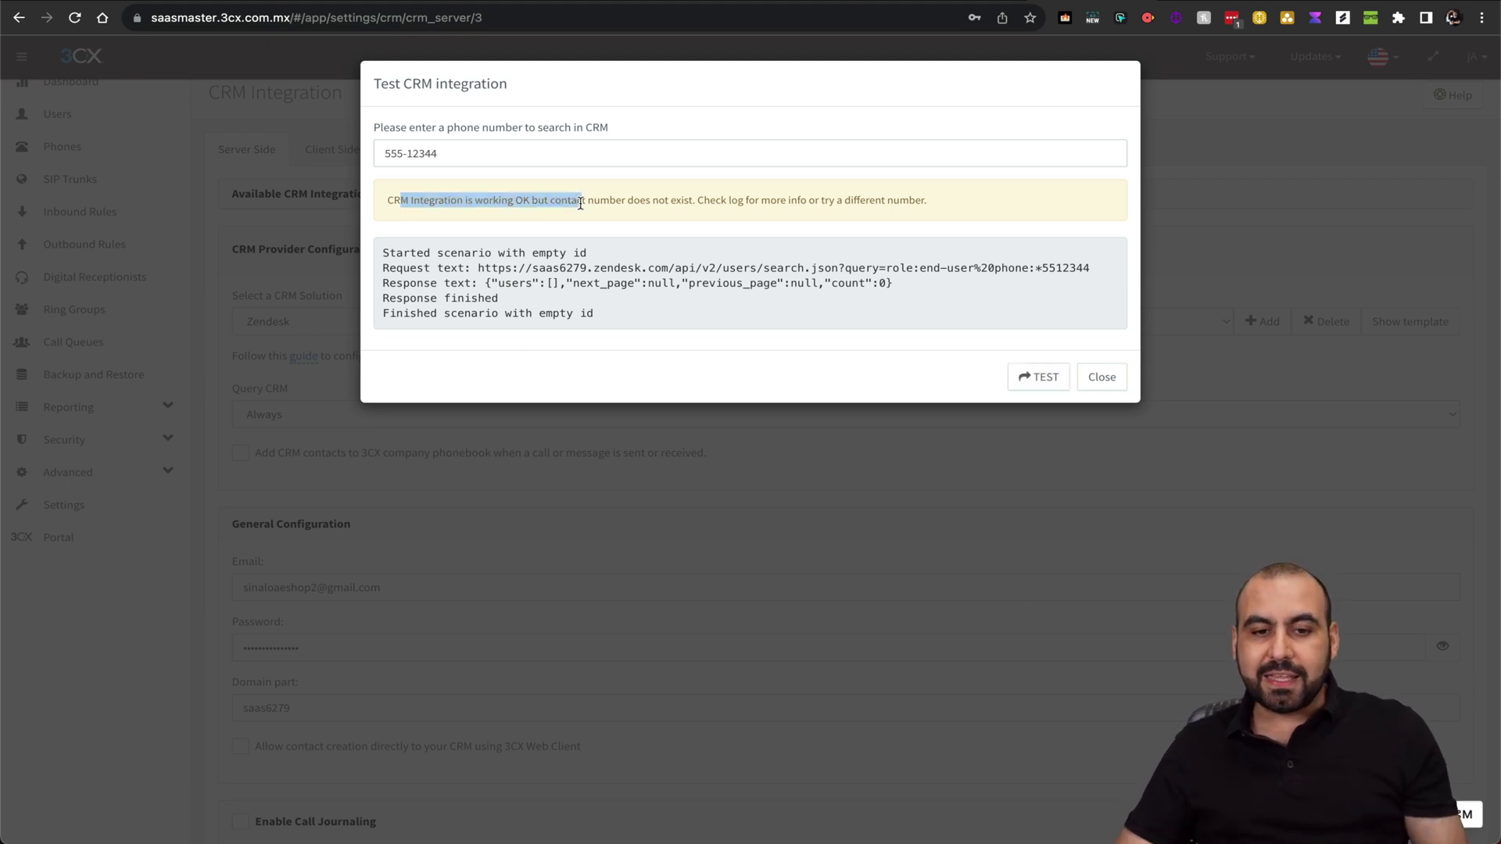
pyautogui.doubleClick(520, 202)
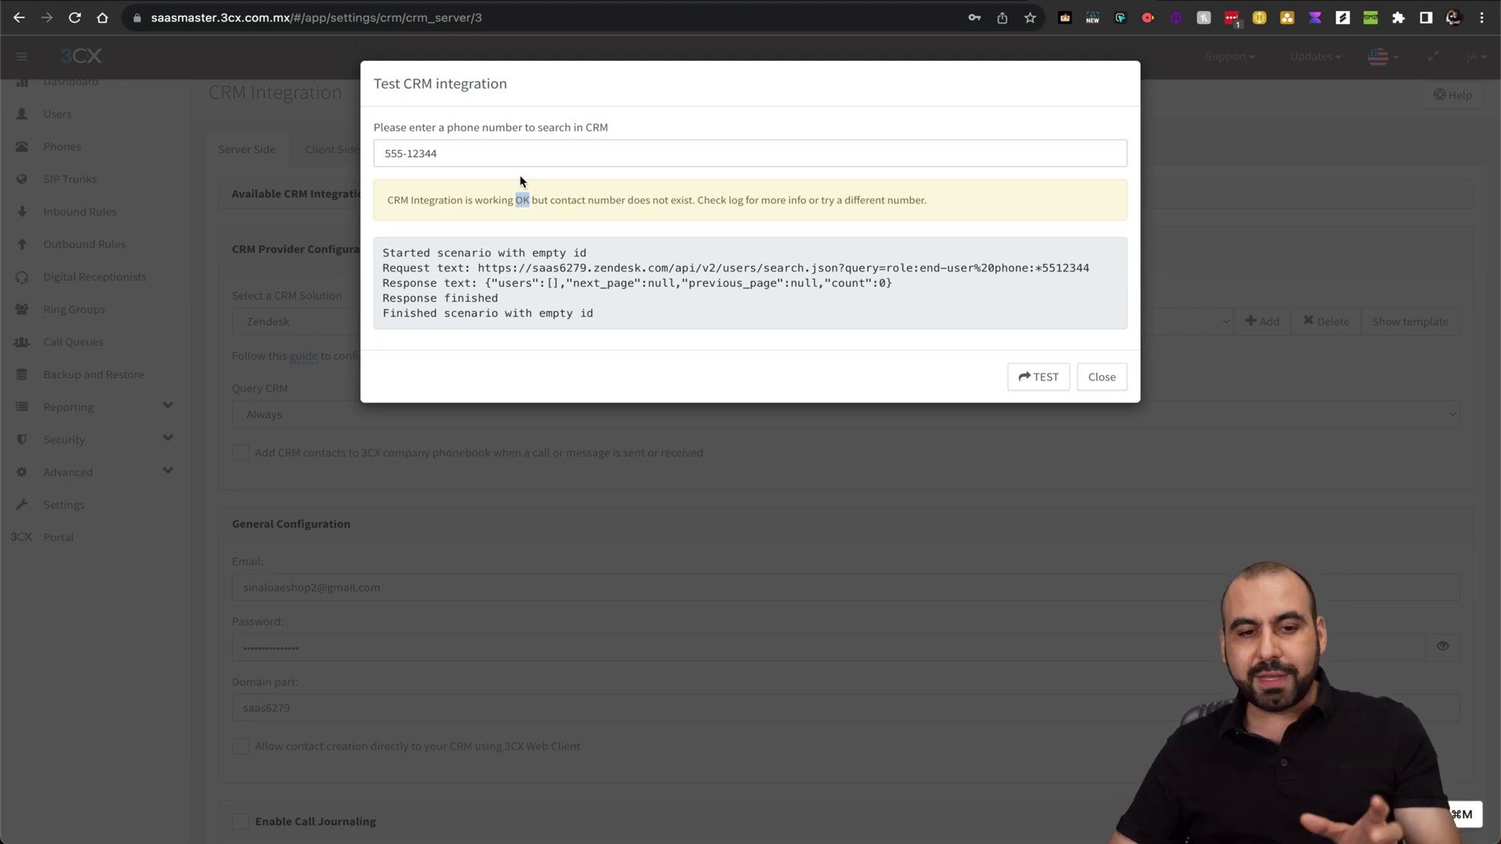
pyautogui.click(482, 159)
pyautogui.click(1046, 381)
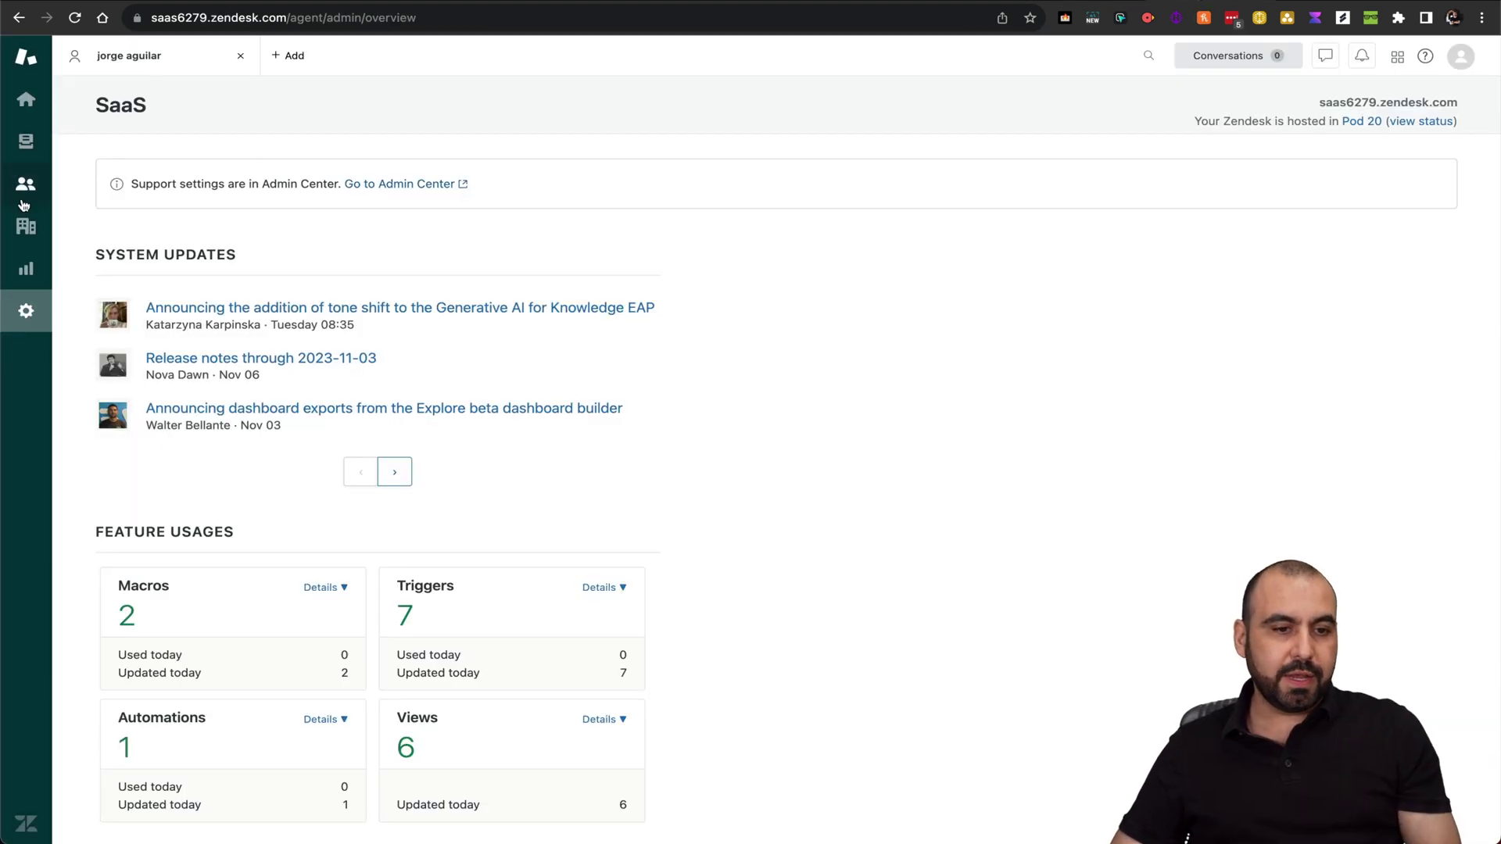
# Add a new Zendesk customer named 'test' with an email address
pyautogui.click(24, 188)
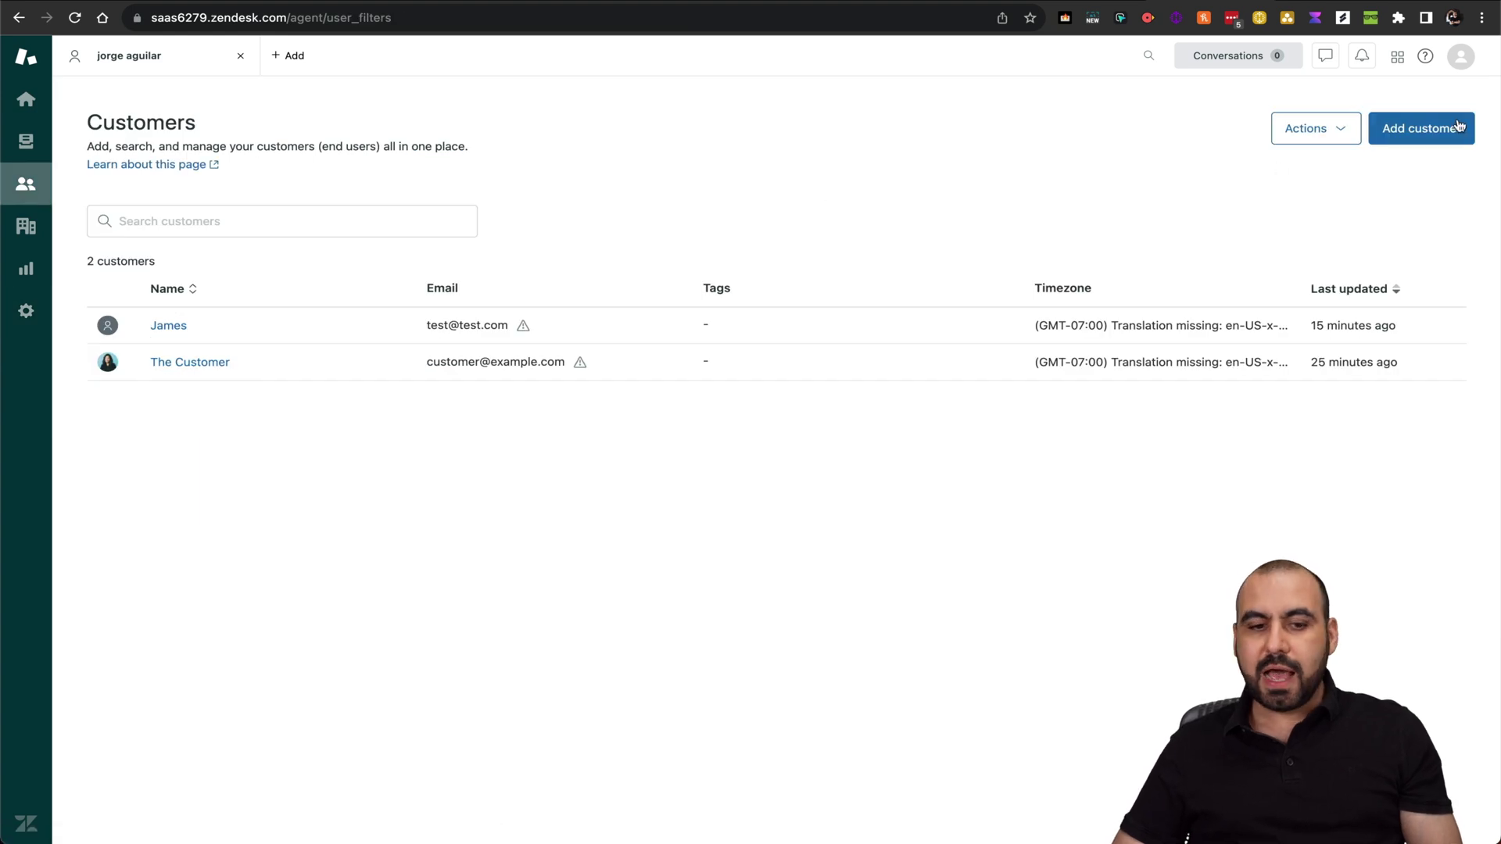
pyautogui.click(1422, 130)
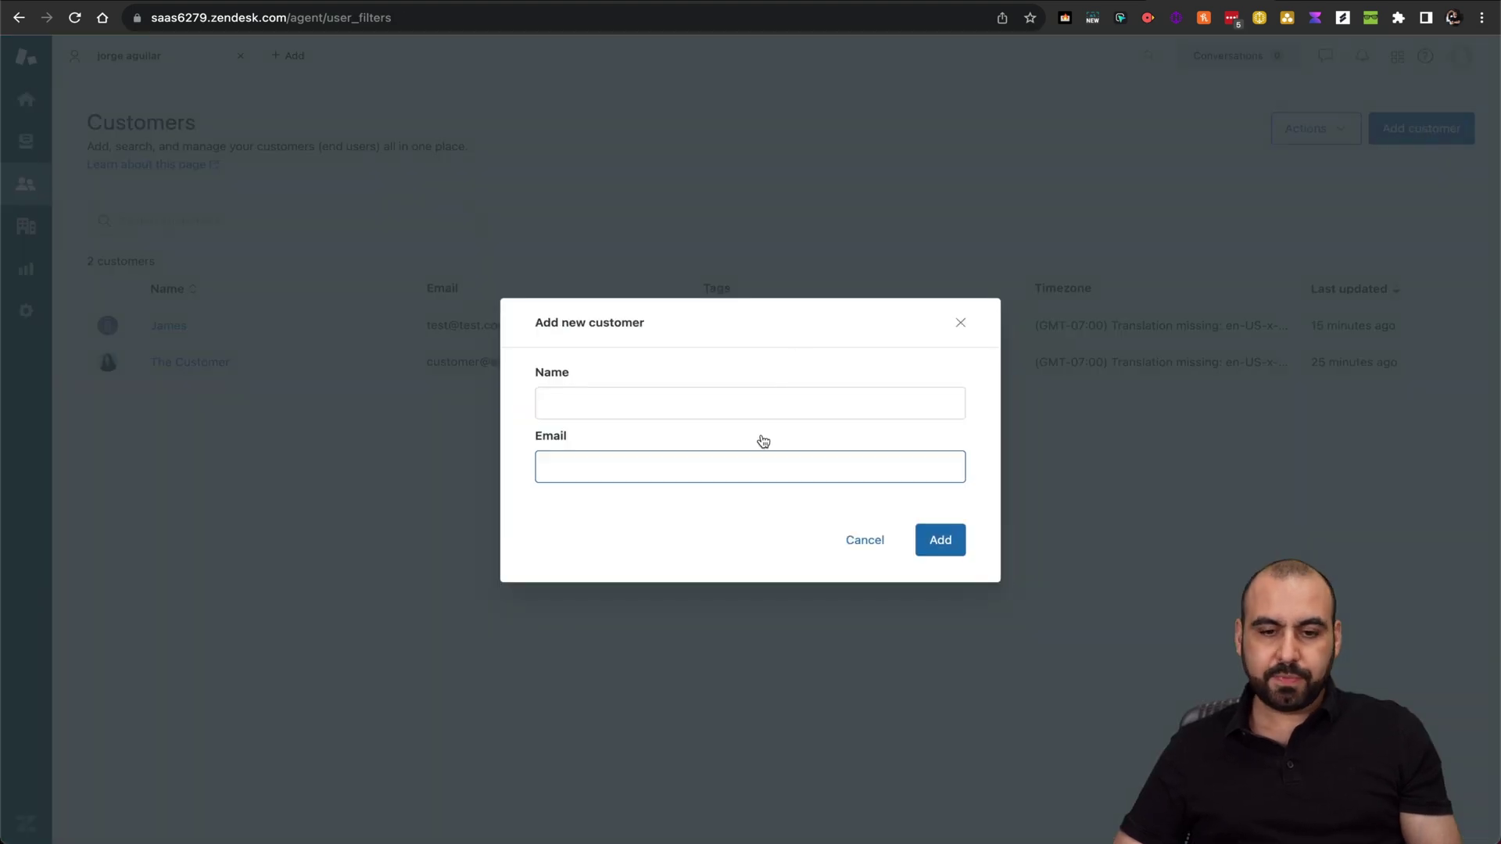
pyautogui.click(754, 403)
pyautogui.write('test')
pyautogui.click(722, 467)
pyautogui.write('test@test2')
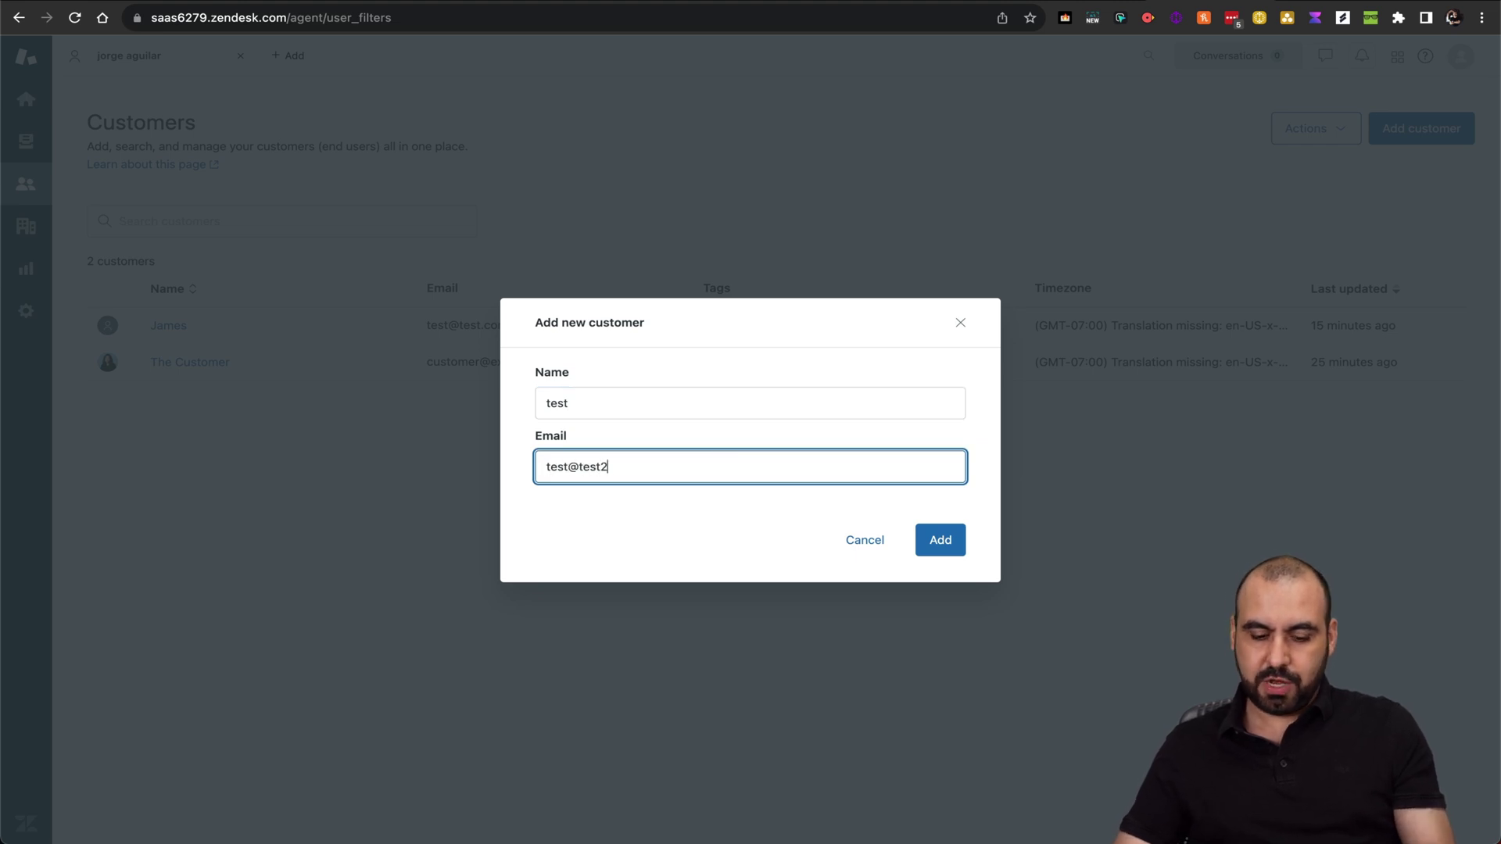
pyautogui.write('.ci')
pyautogui.write('om')
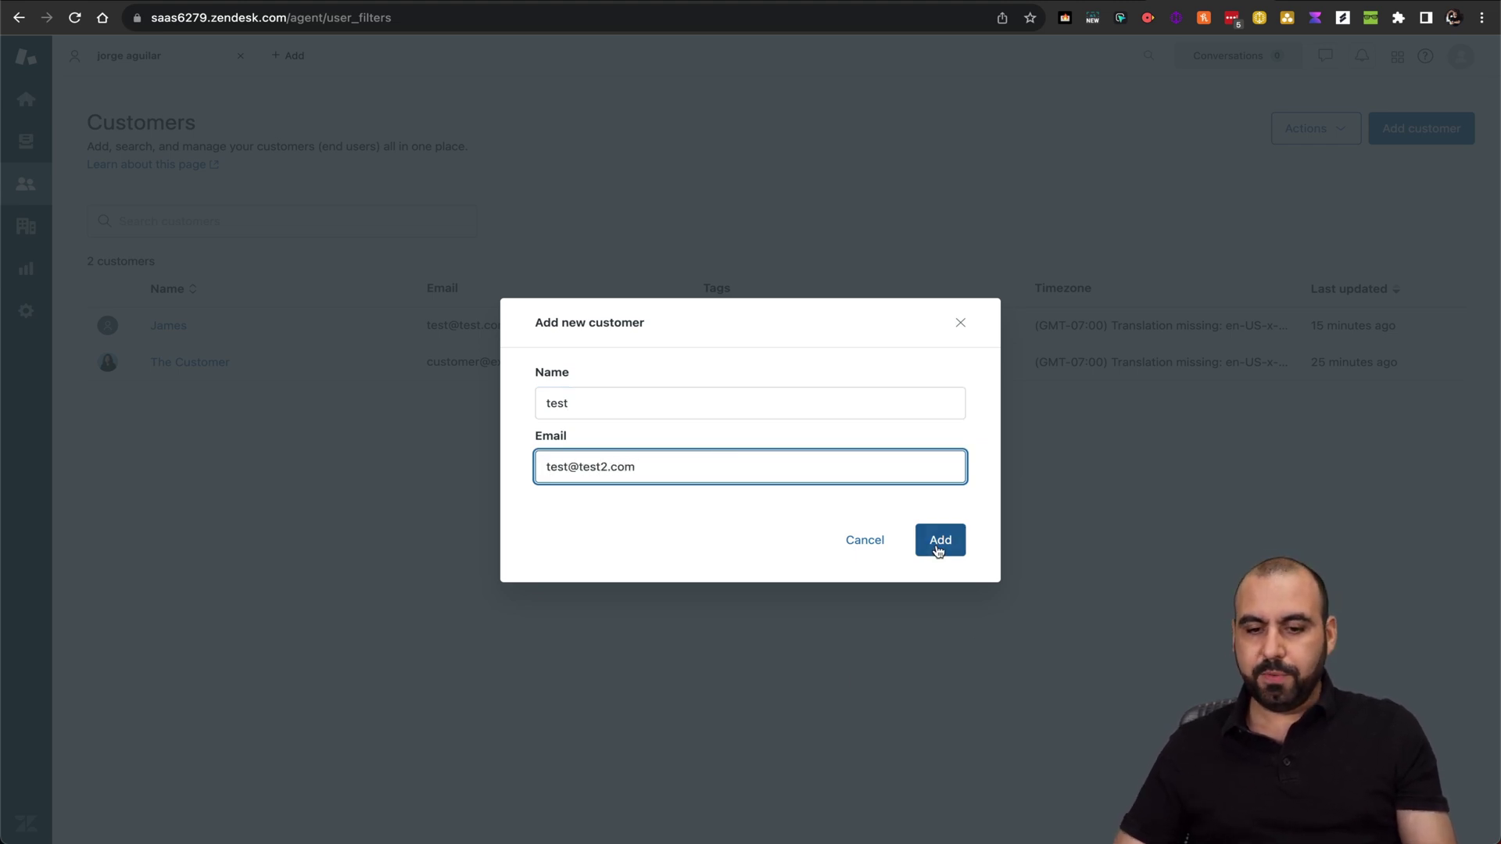
pyautogui.click(939, 540)
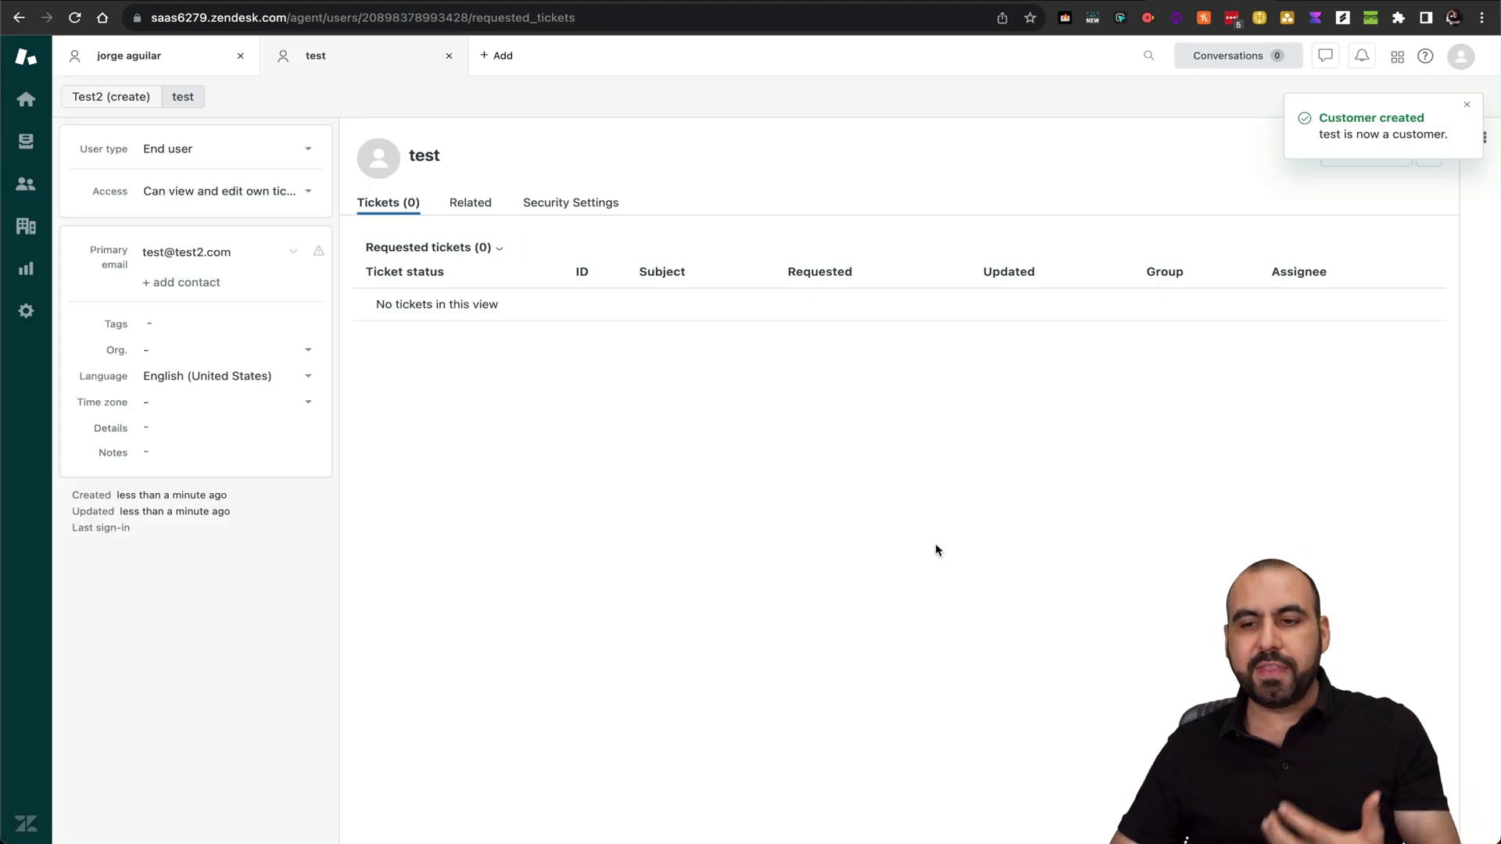
# Add the phone number 12345 as a contact method on the 'test' customer
pyautogui.click(198, 283)
pyautogui.click(188, 402)
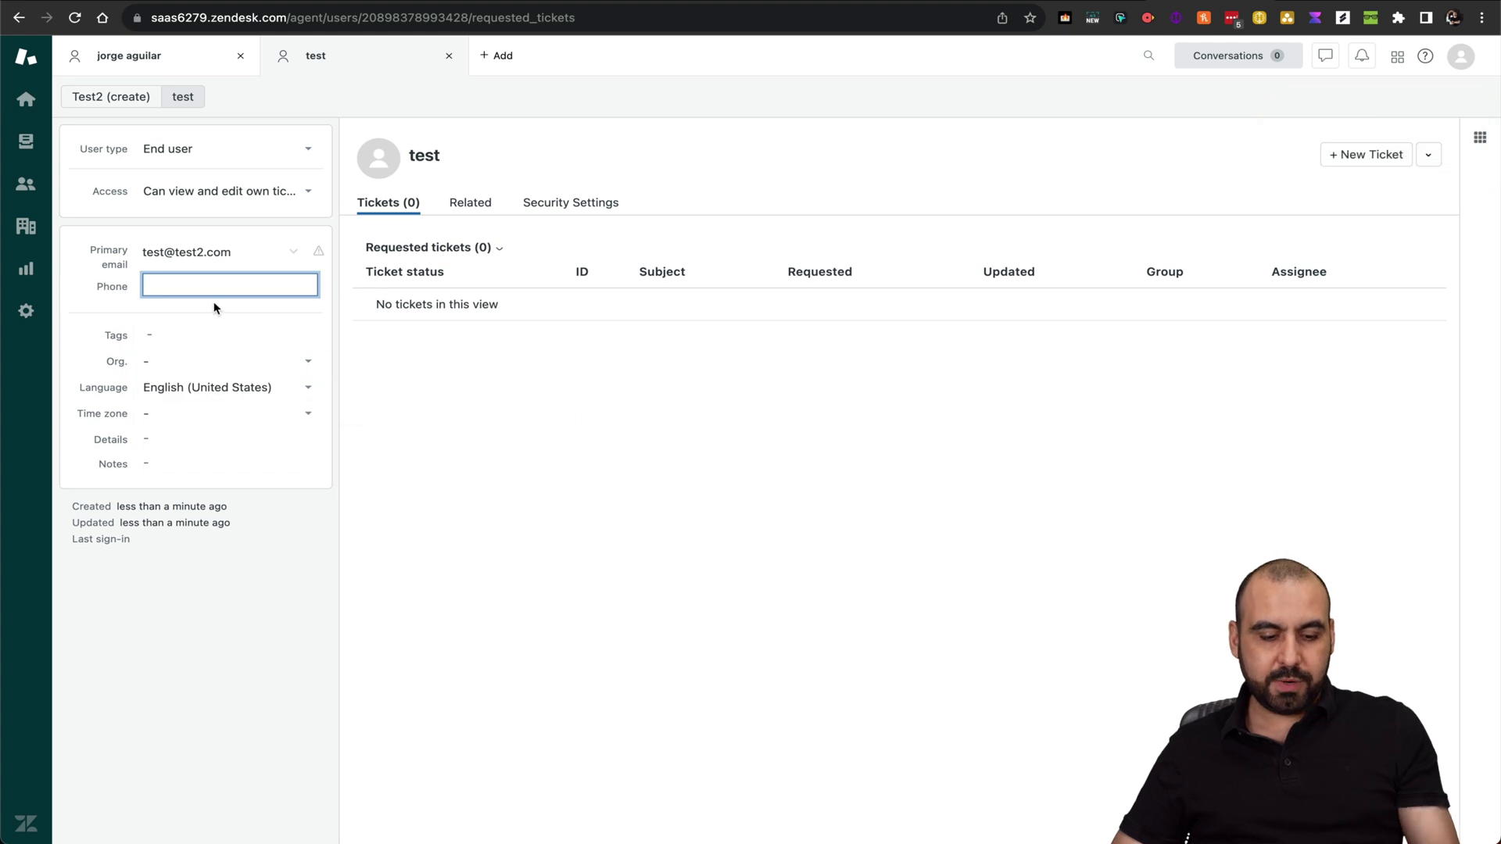
pyautogui.write('123456')
pyautogui.click(491, 361)
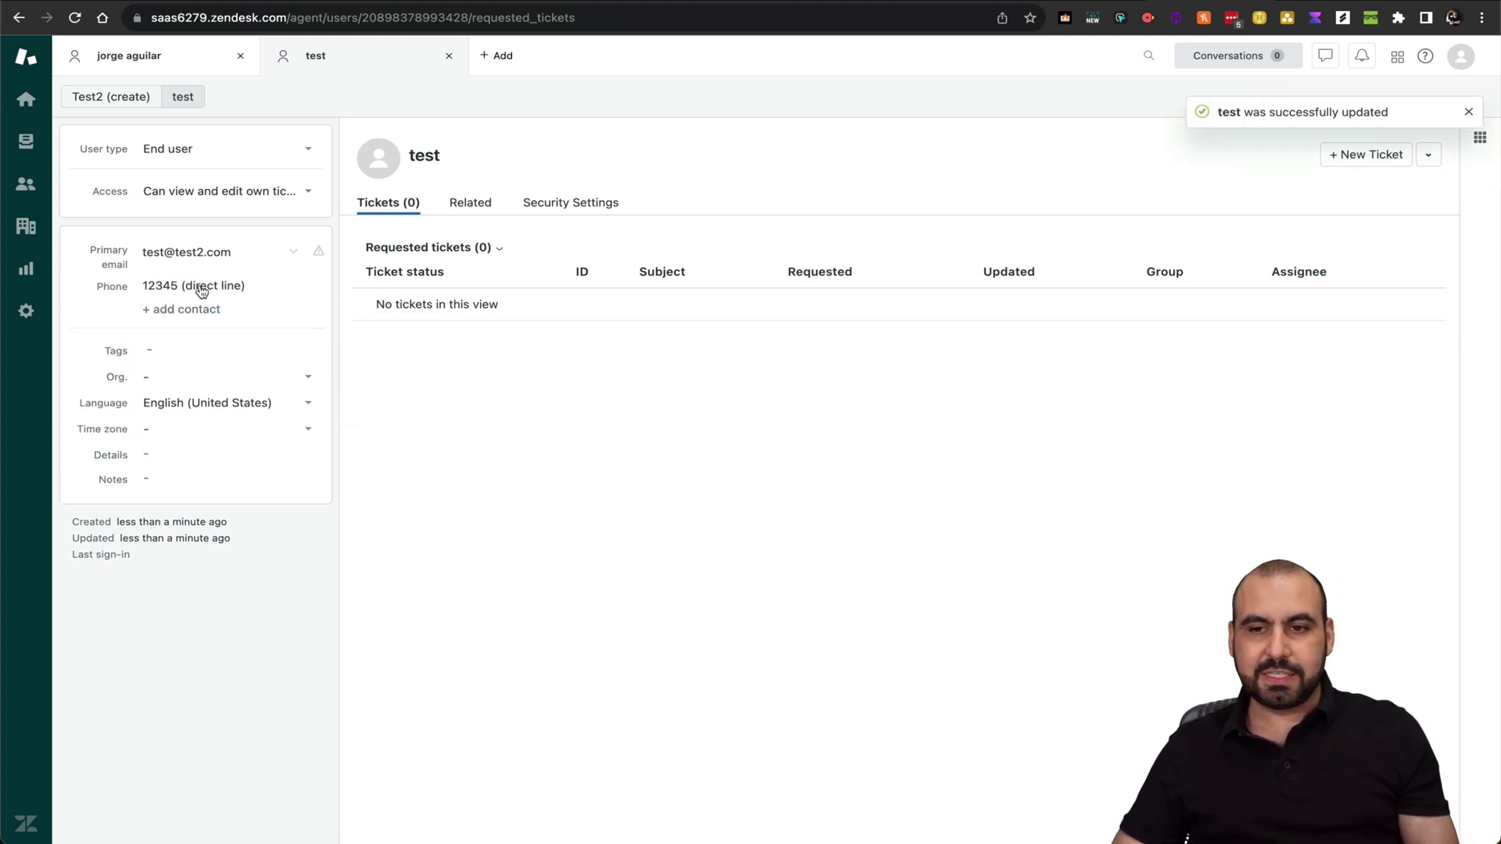
pyautogui.hotkey('ctrl', 'Tab')
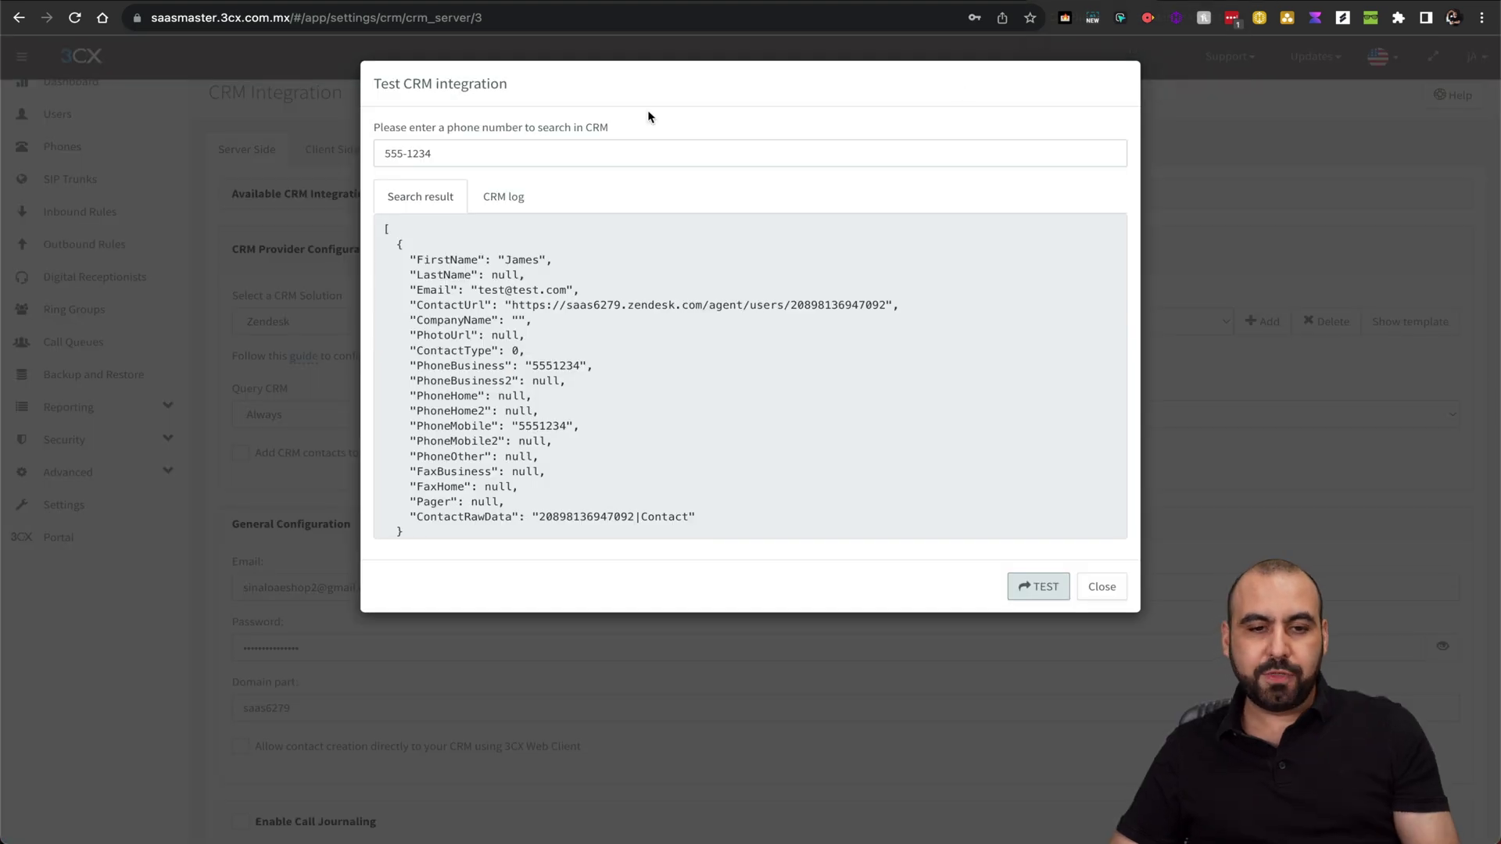
# Test the lookup with 12345 and check the returned first name, email and business phone
pyautogui.moveTo(444, 152); pyautogui.dragTo(351, 152)
pyautogui.write('12345')
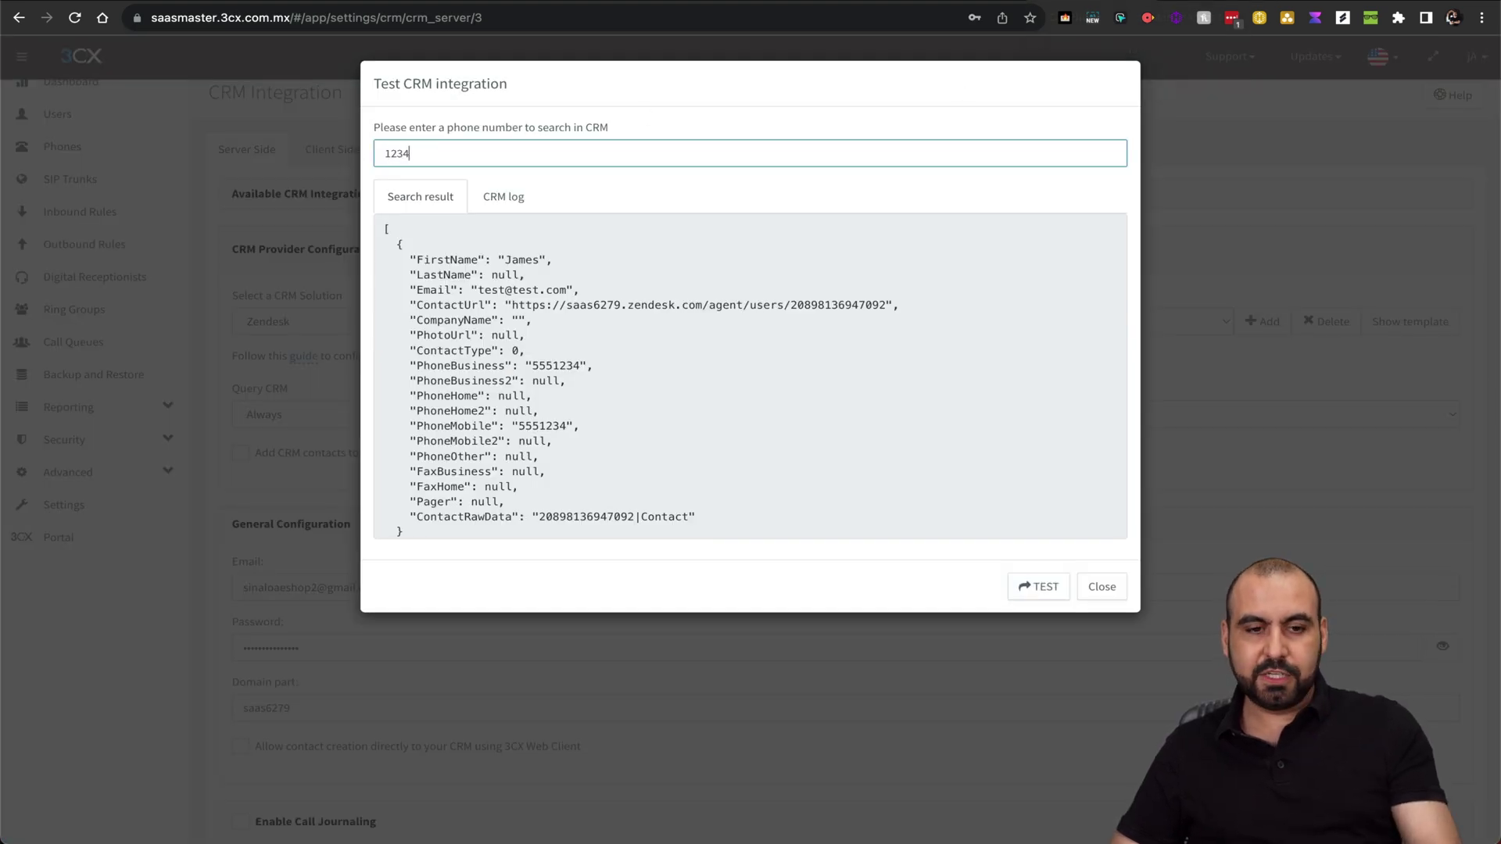
pyautogui.click(1038, 586)
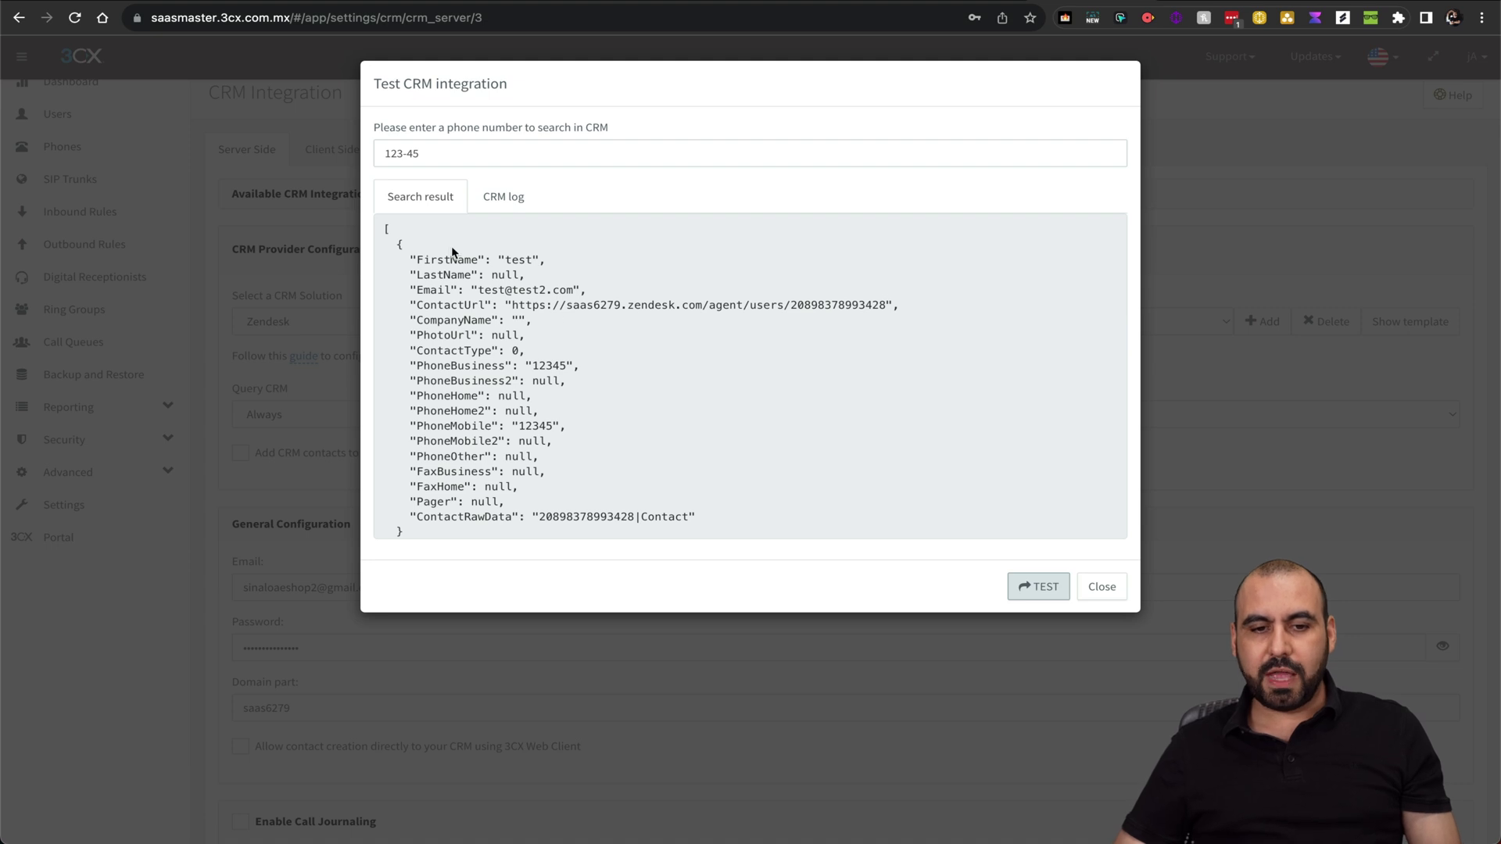
pyautogui.moveTo(504, 260); pyautogui.dragTo(647, 295)
pyautogui.moveTo(531, 365); pyautogui.dragTo(675, 369)
pyautogui.click(676, 368)
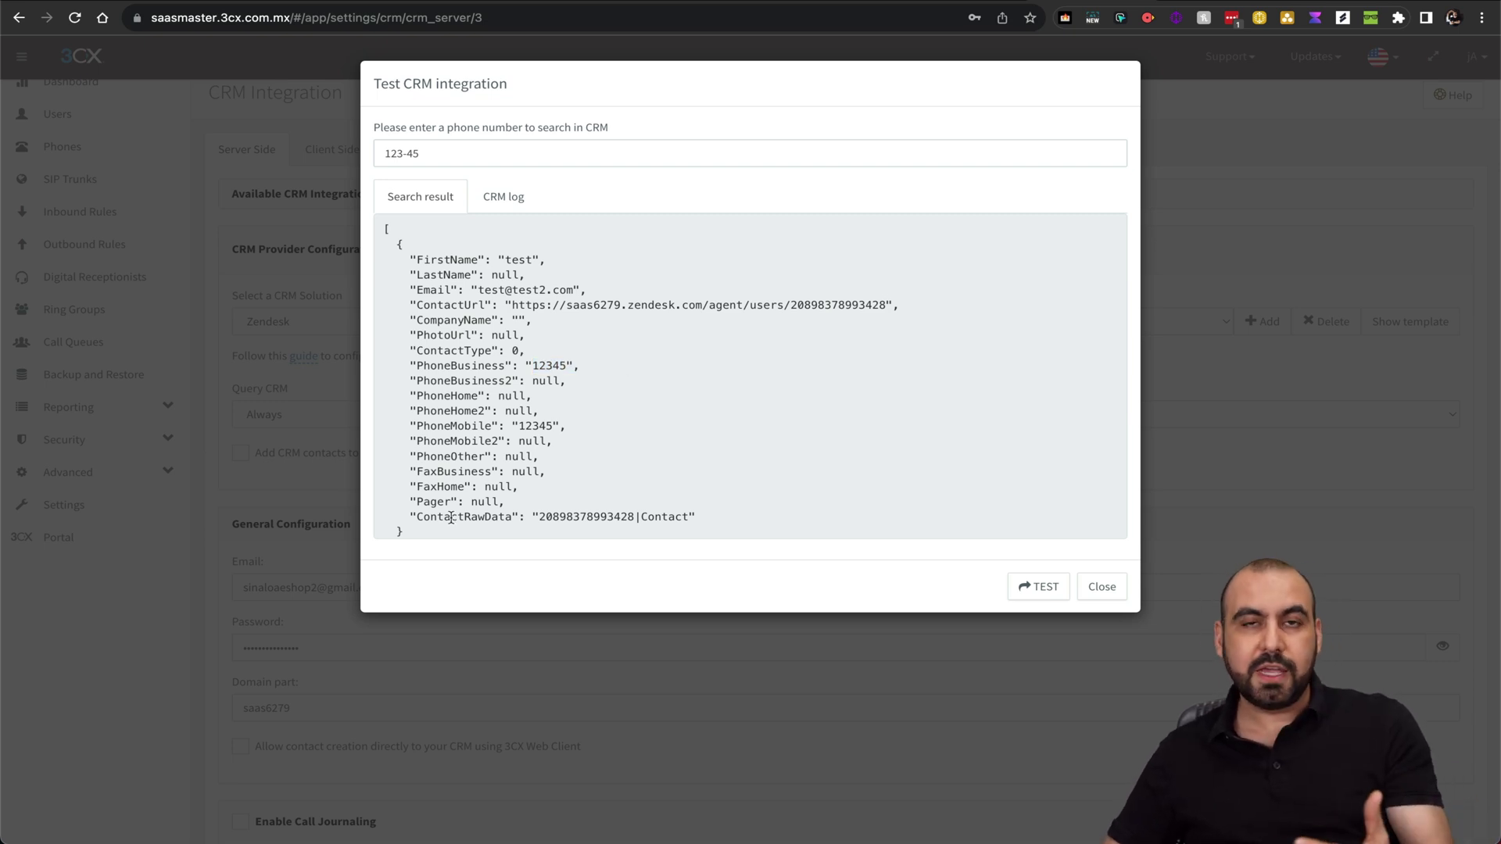
pyautogui.click(1182, 4)
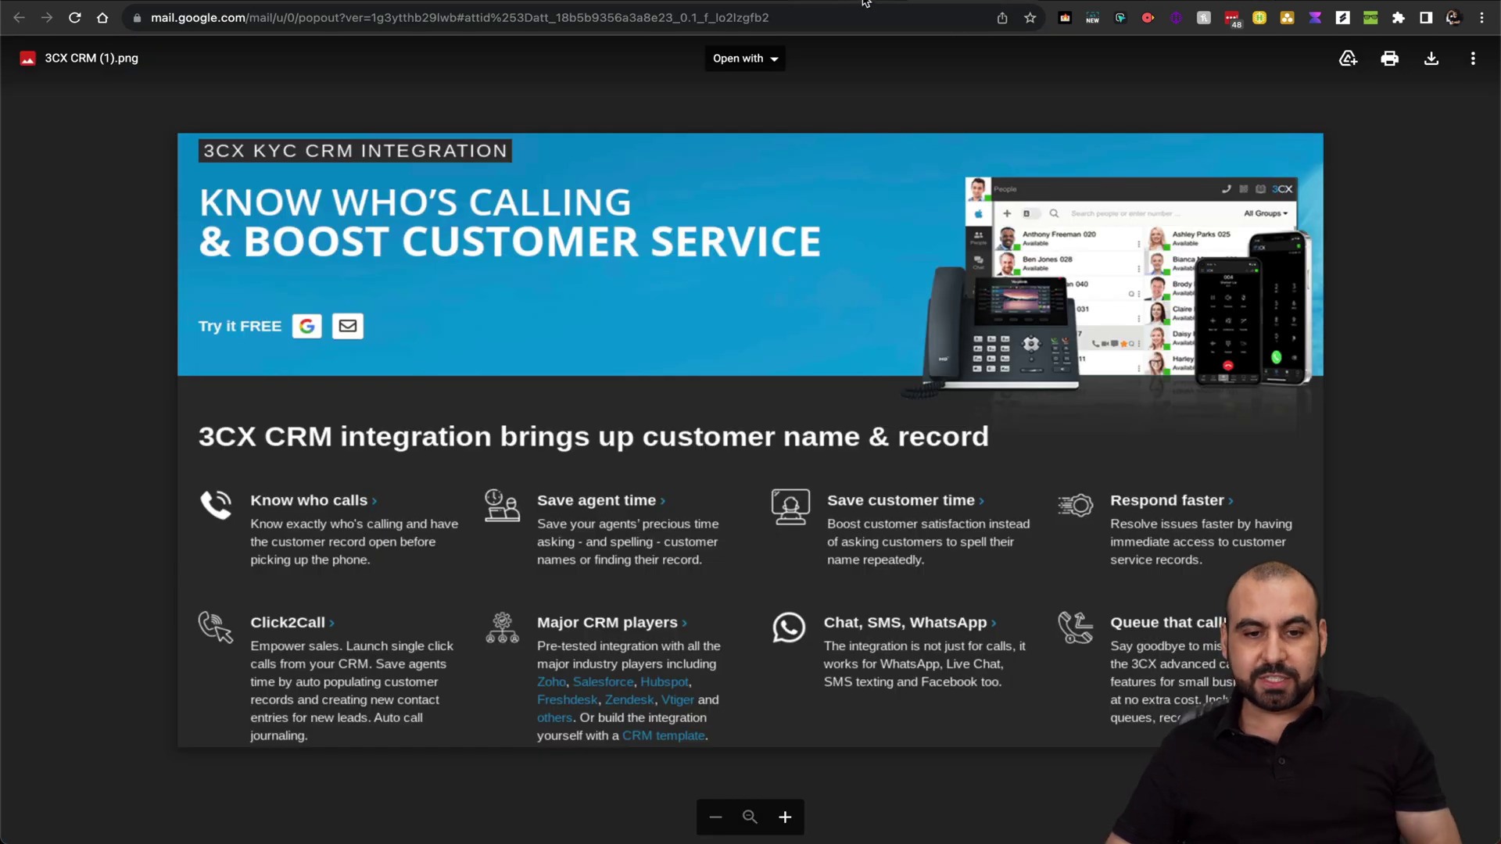
# Show the 3cx.com CRM Integration Guides page, then go back to the Zendesk customer page
pyautogui.click(866, 6)
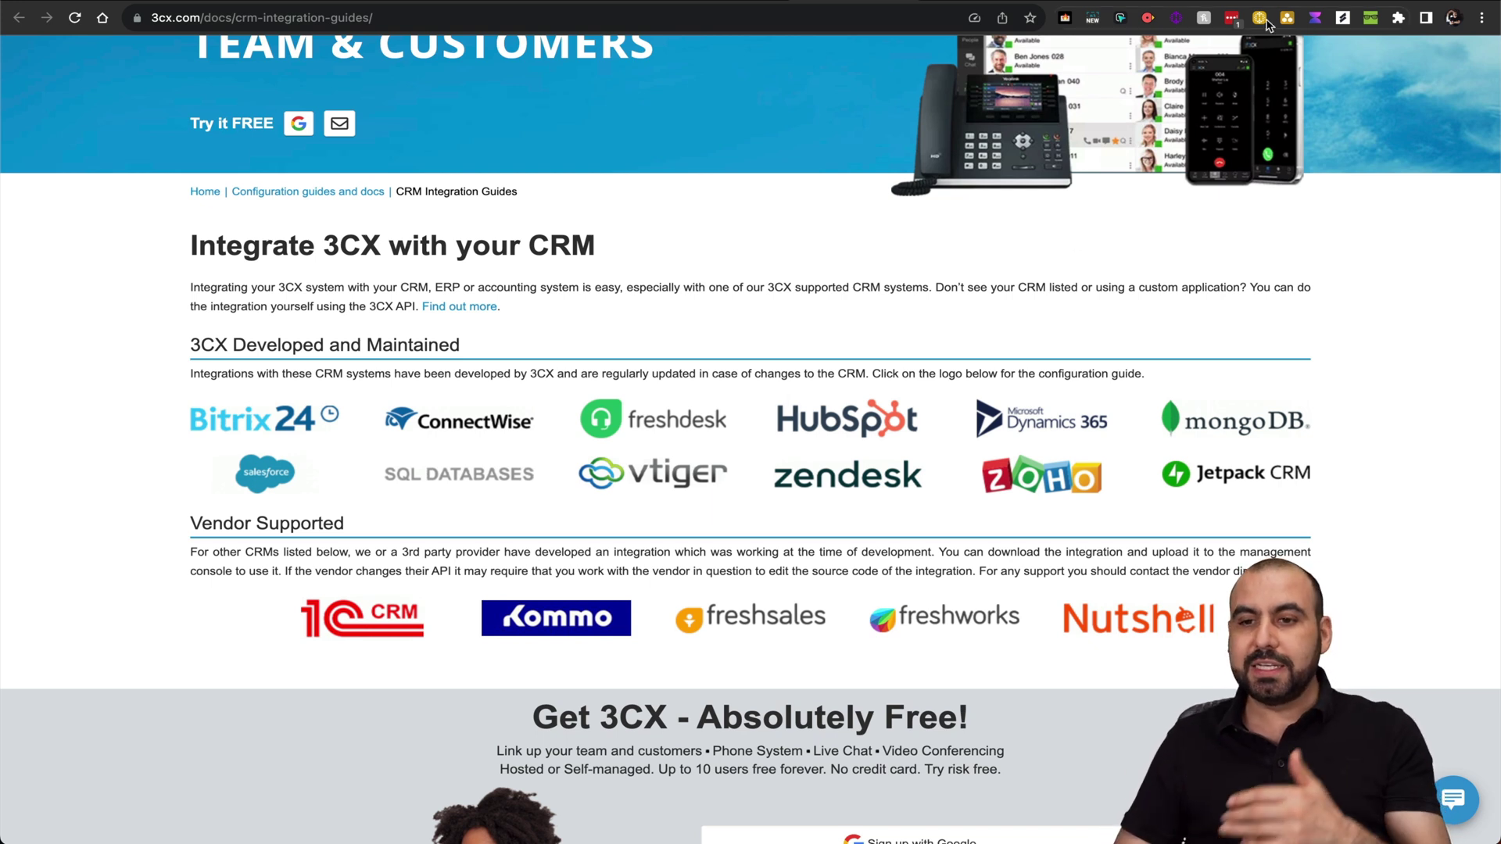
pyautogui.click(1229, 3)
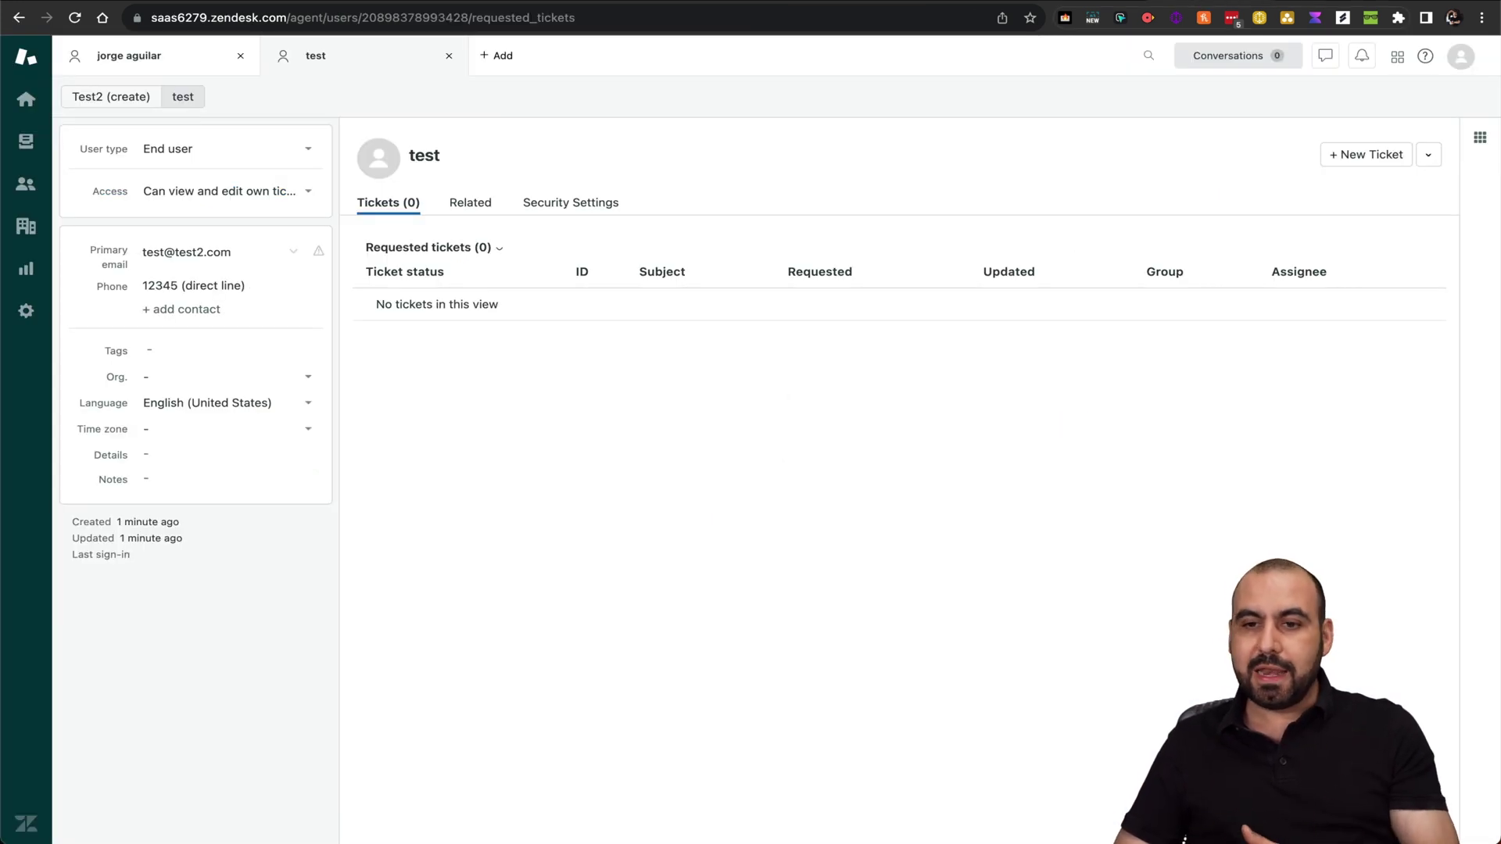
pyautogui.click(928, 4)
# Close the test dialog, pick HubSpot in Select a CRM Solution, and open its guide link
pyautogui.click(1110, 586)
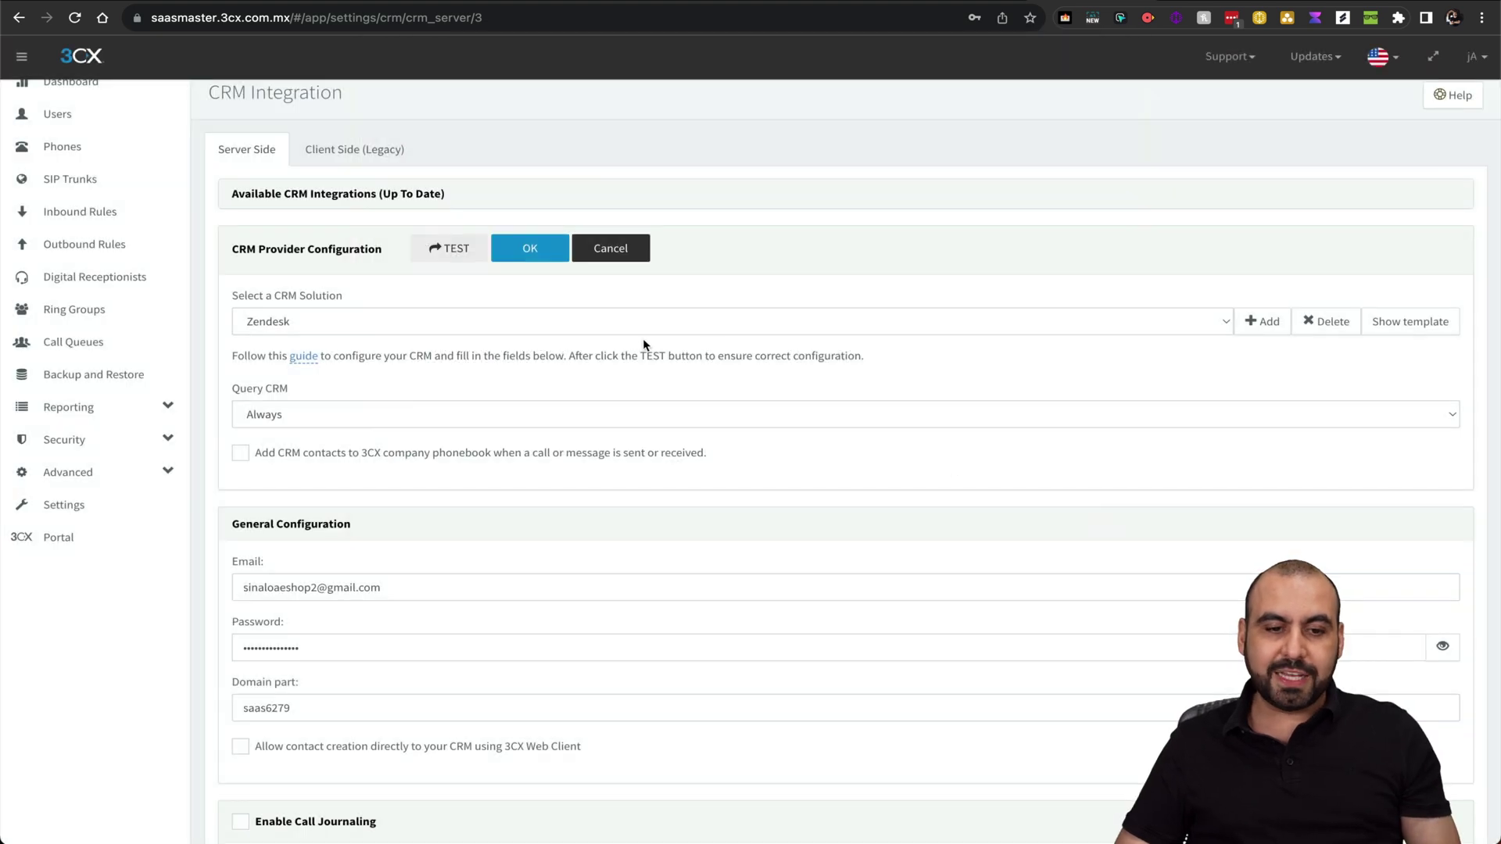
pyautogui.click(726, 321)
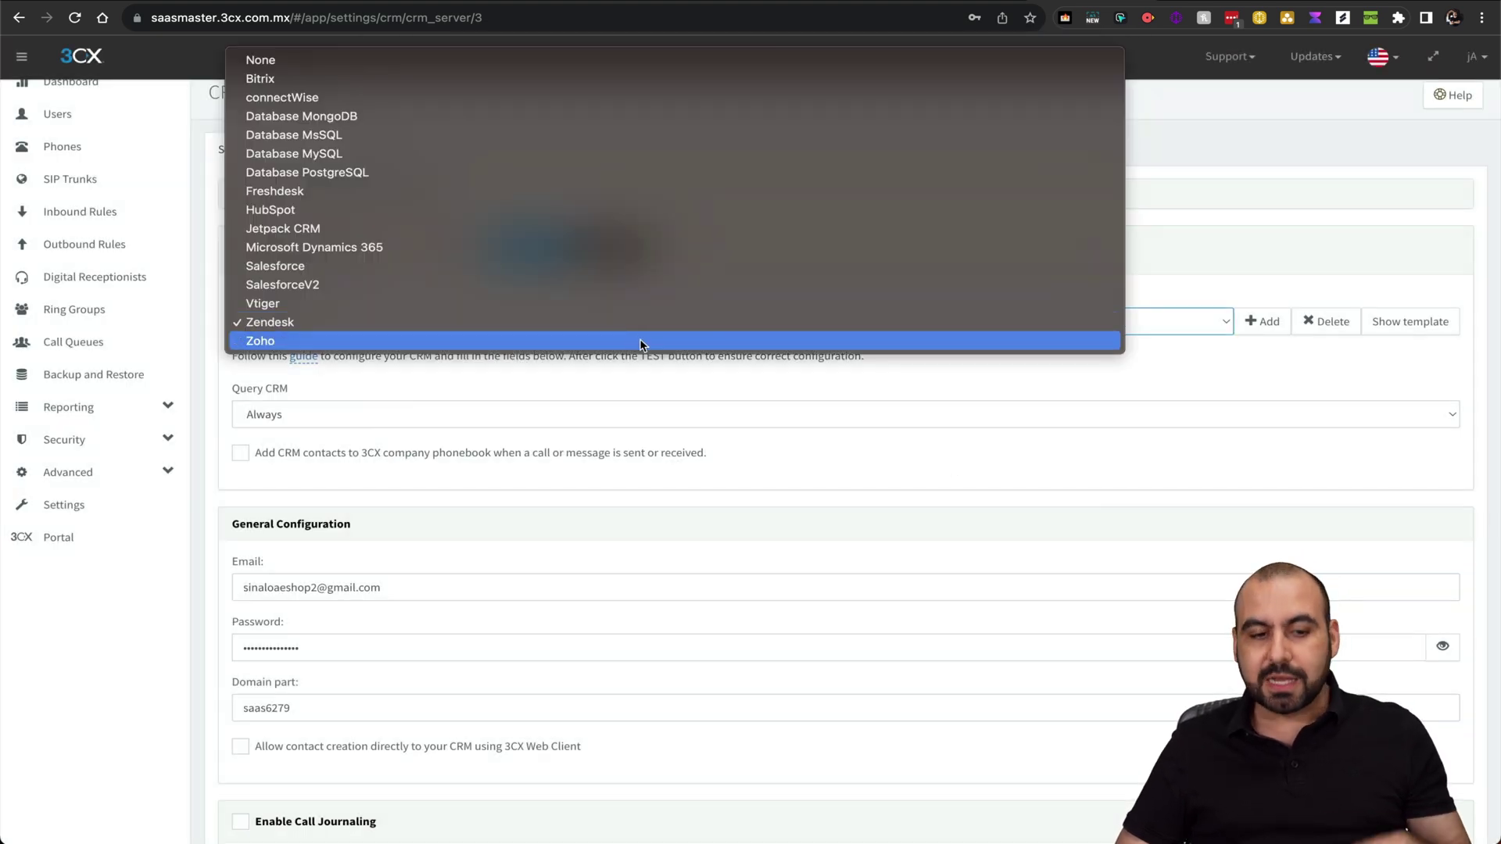
pyautogui.click(366, 210)
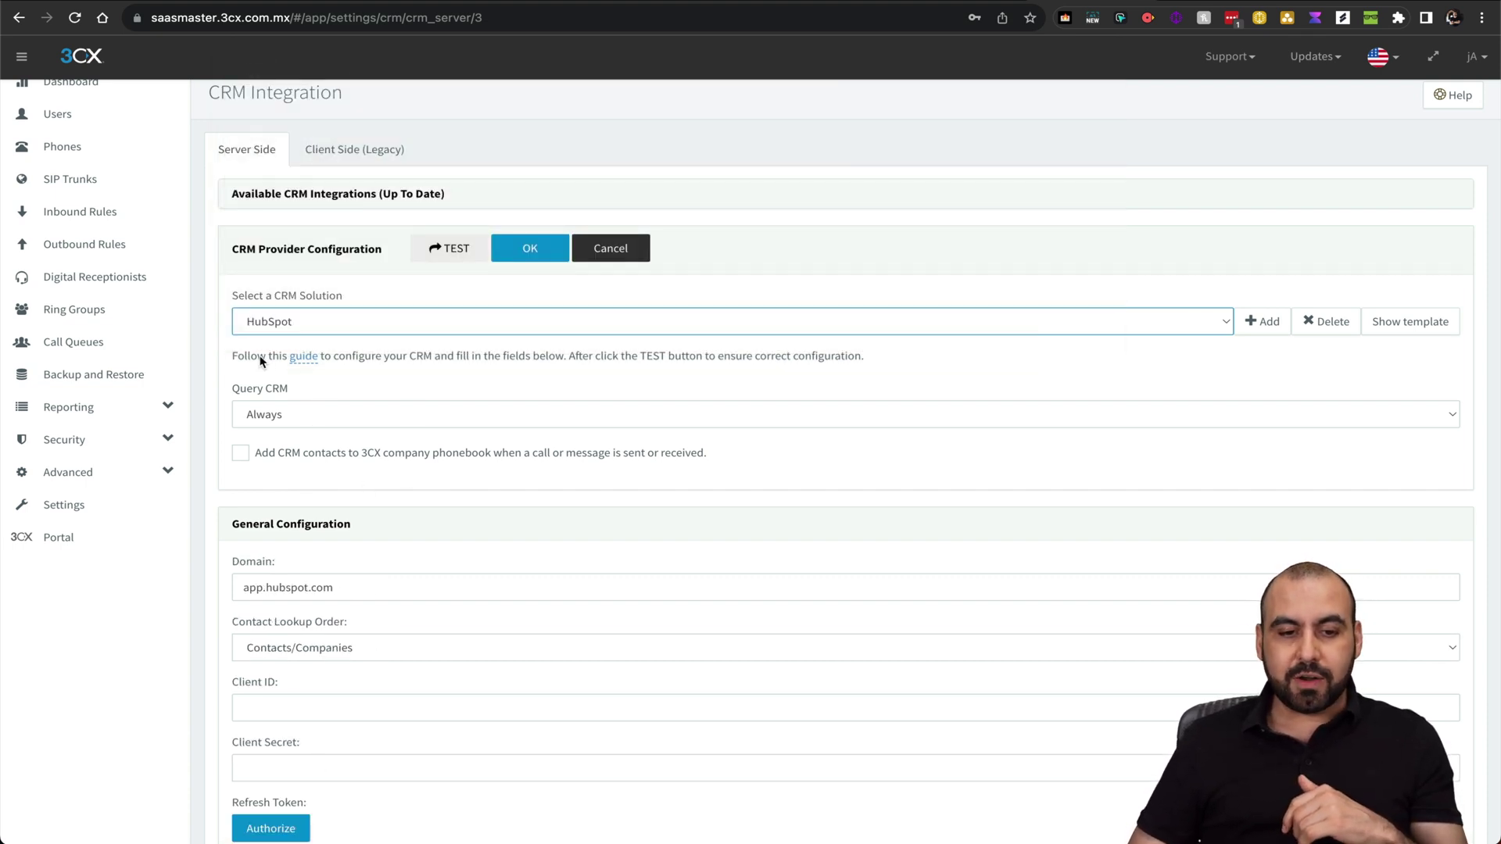
pyautogui.click(306, 358)
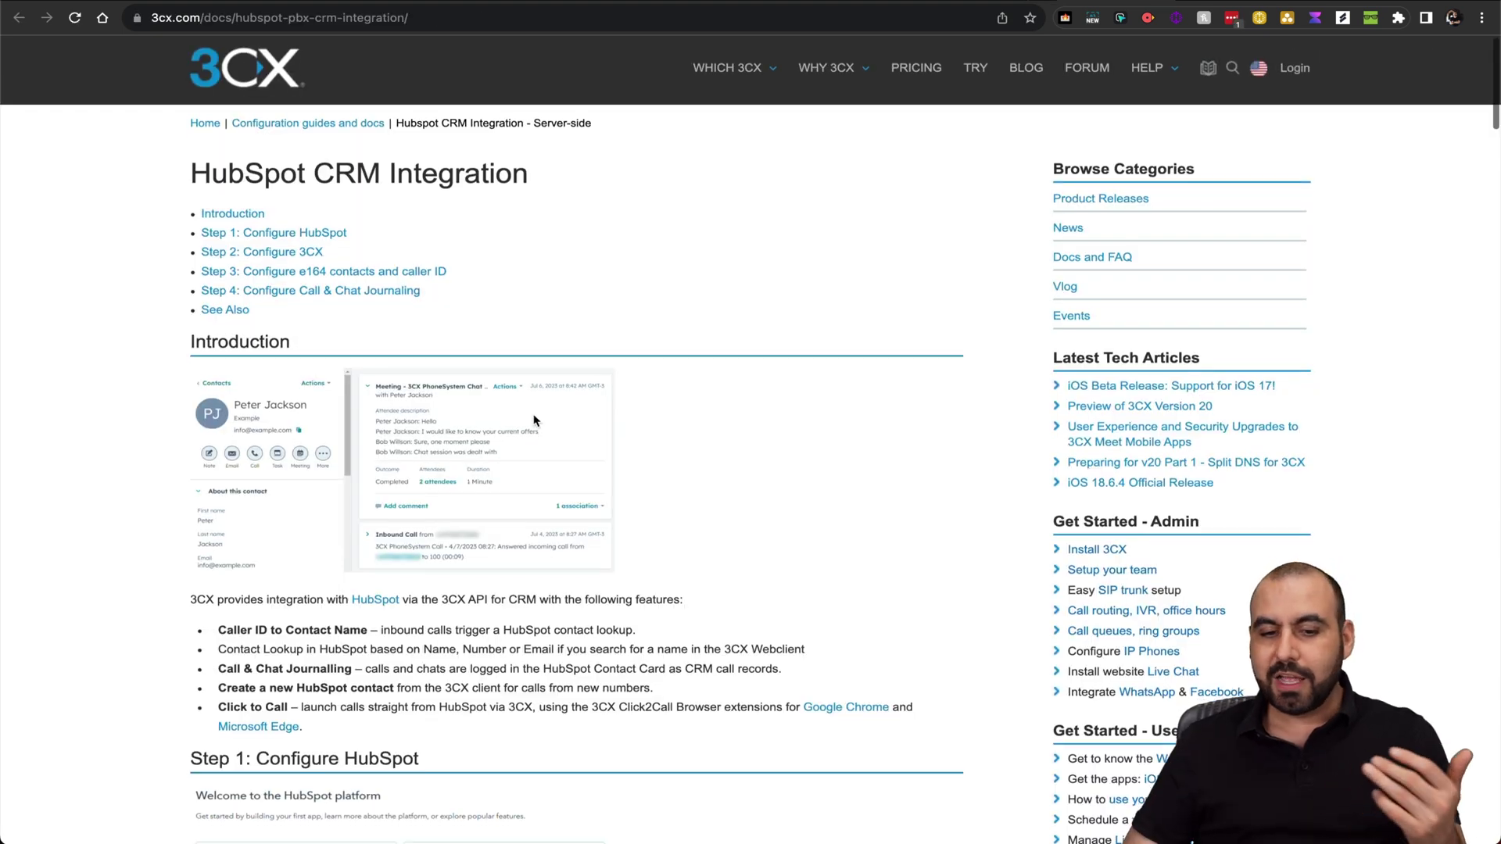
# Scroll through the HubSpot CRM Integration guide, then go back to the 3CX CRM settings
pyautogui.scroll(-20, 534, 421)
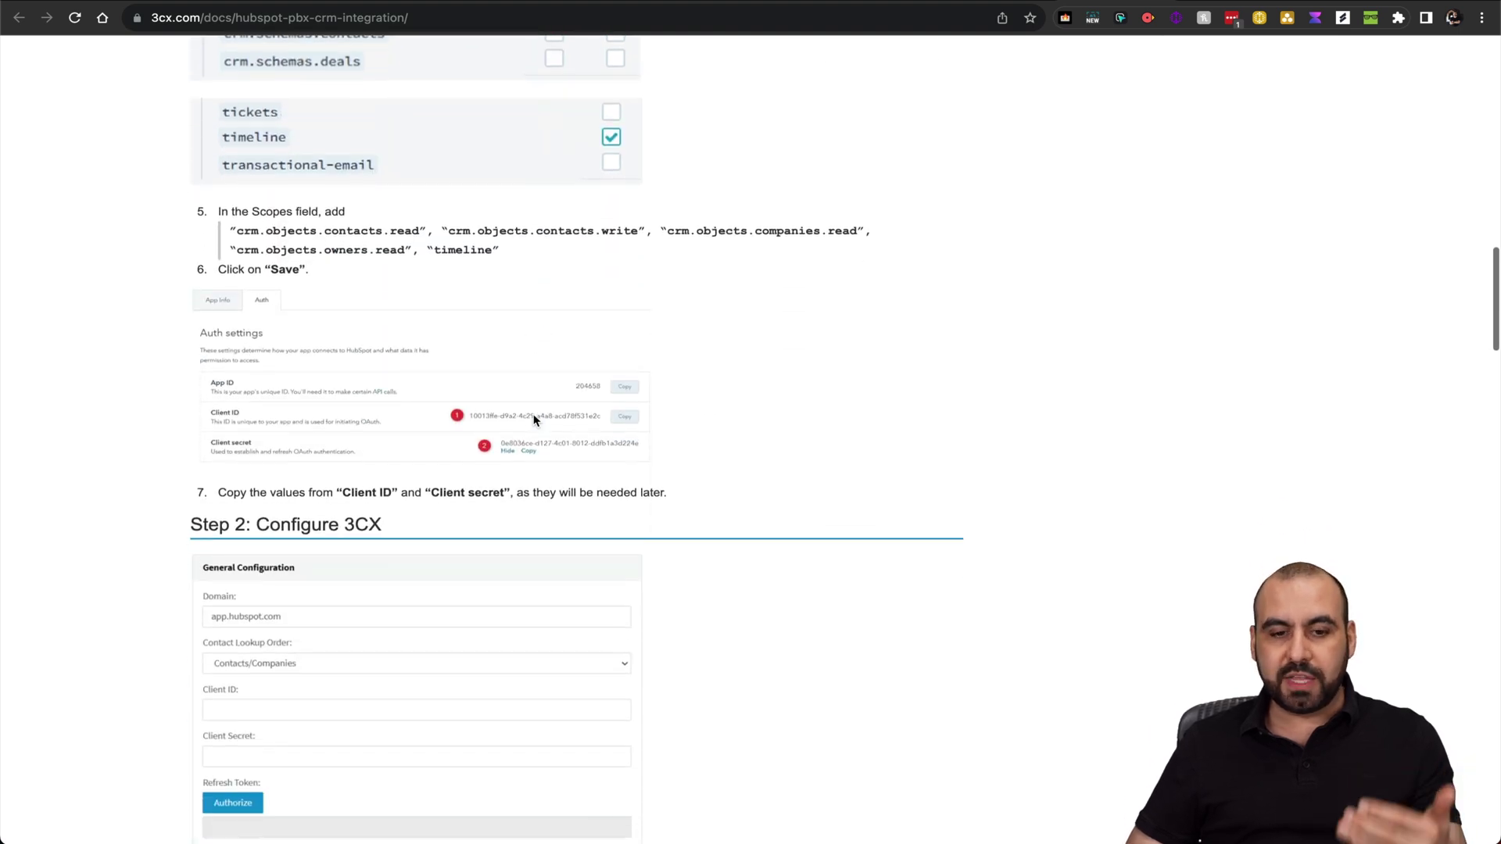
pyautogui.scroll(-10, 534, 420)
pyautogui.scroll(20, 533, 420)
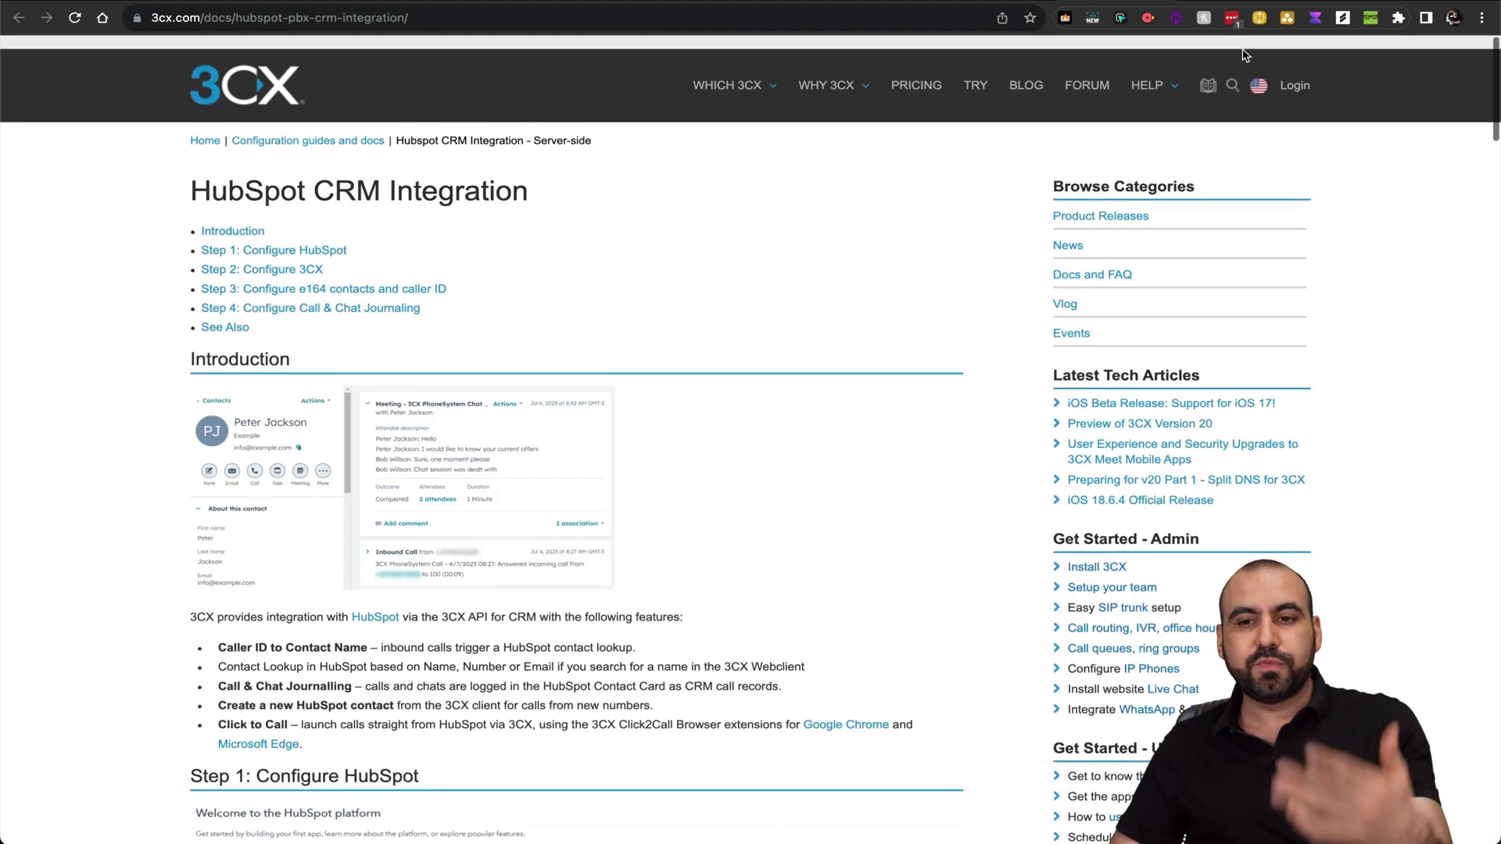
pyautogui.hotkey('ctrl', 'Tab')
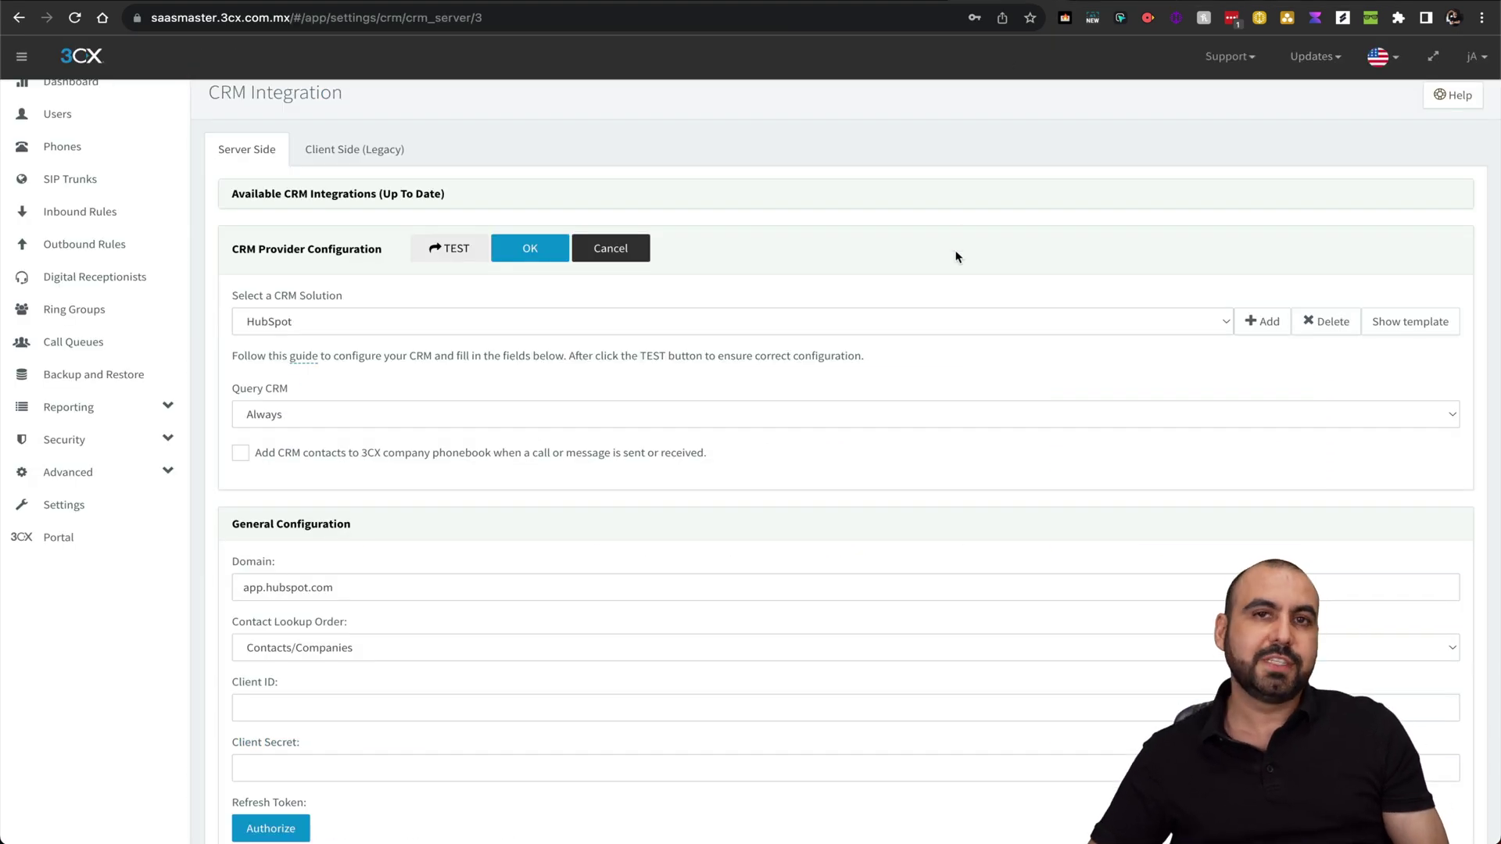